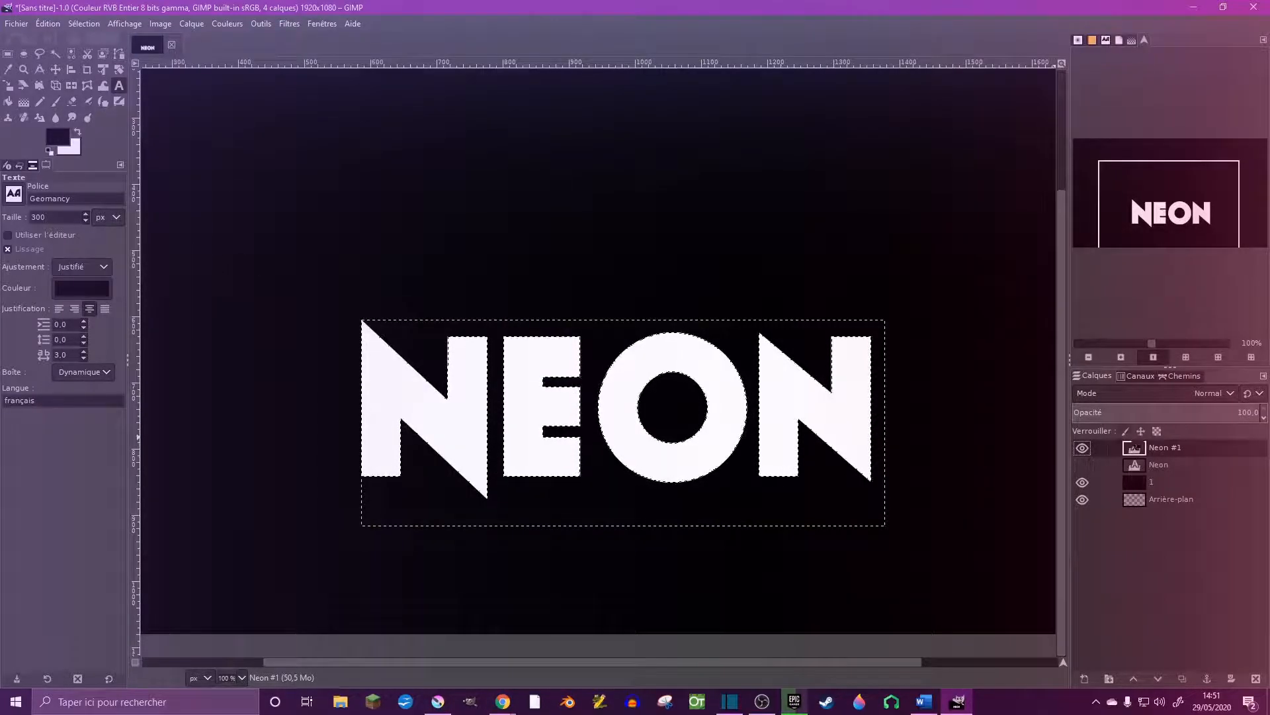
Lower the Neon #1 text layer's opacity to 12.3 and add a new transparent layer above it
left_click(1135, 414)
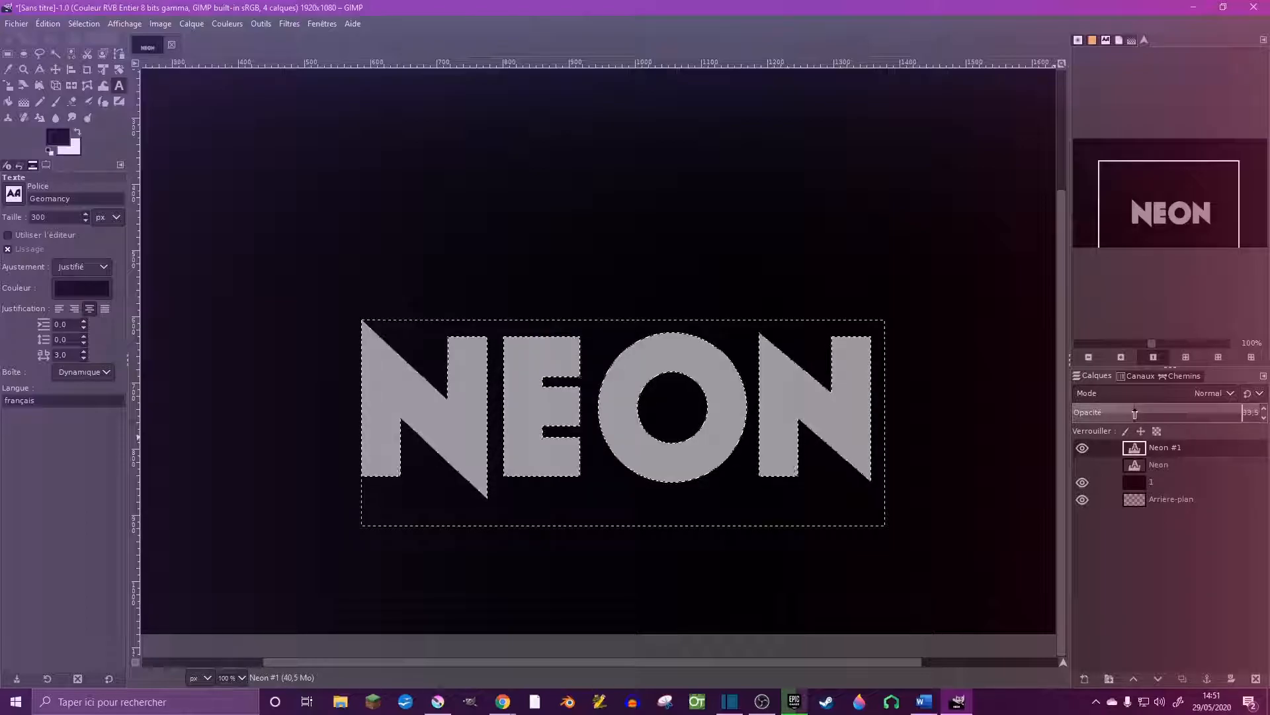
left_click(1096, 412)
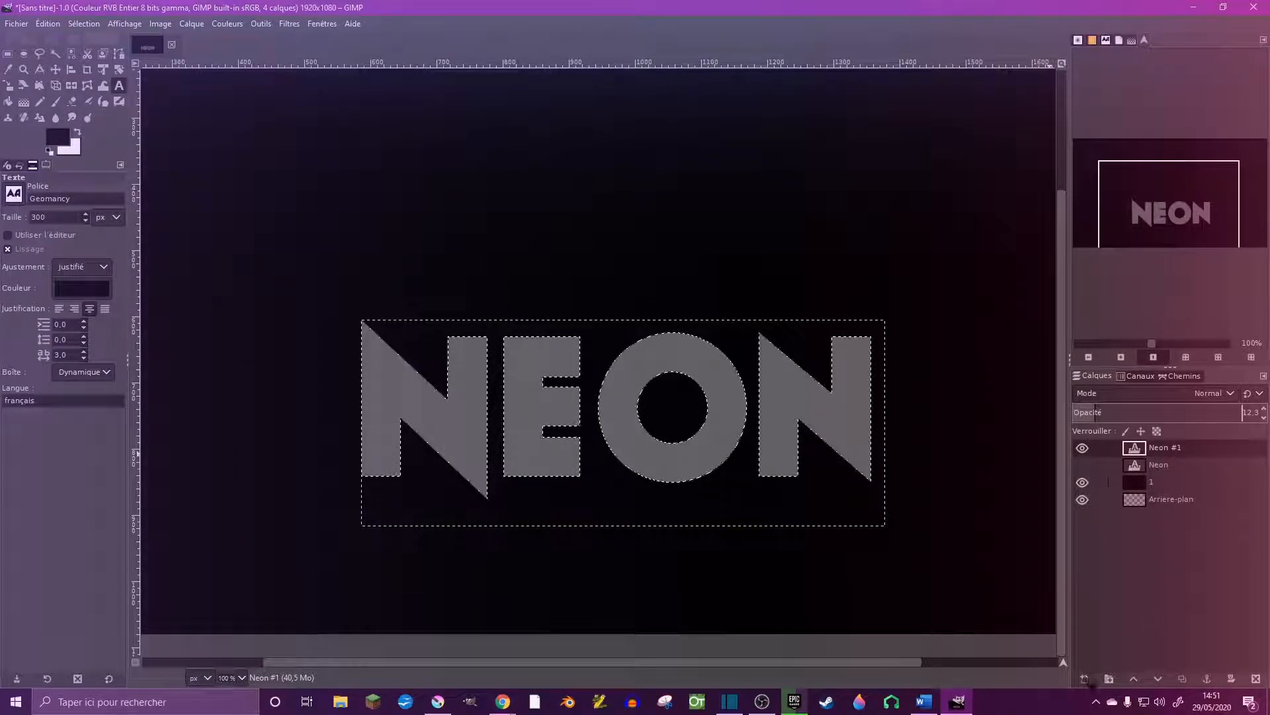
left_click(1085, 679)
left_click(1168, 670)
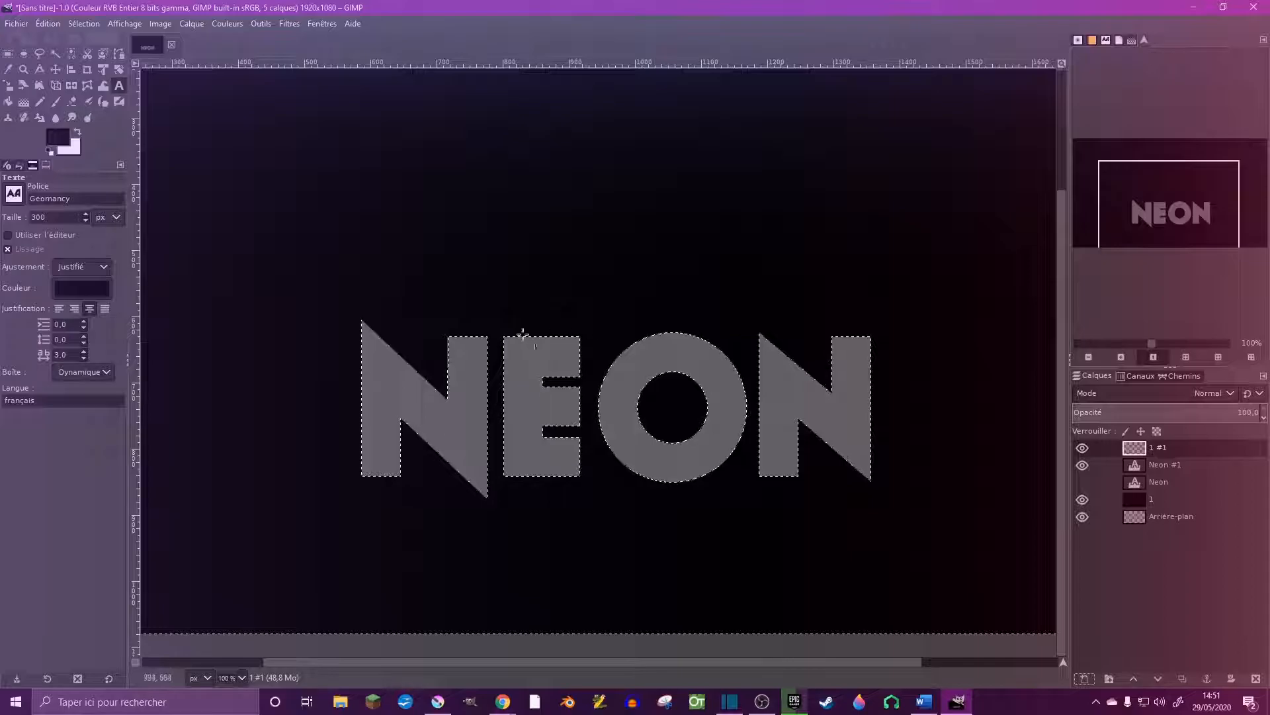
left_click(48, 24)
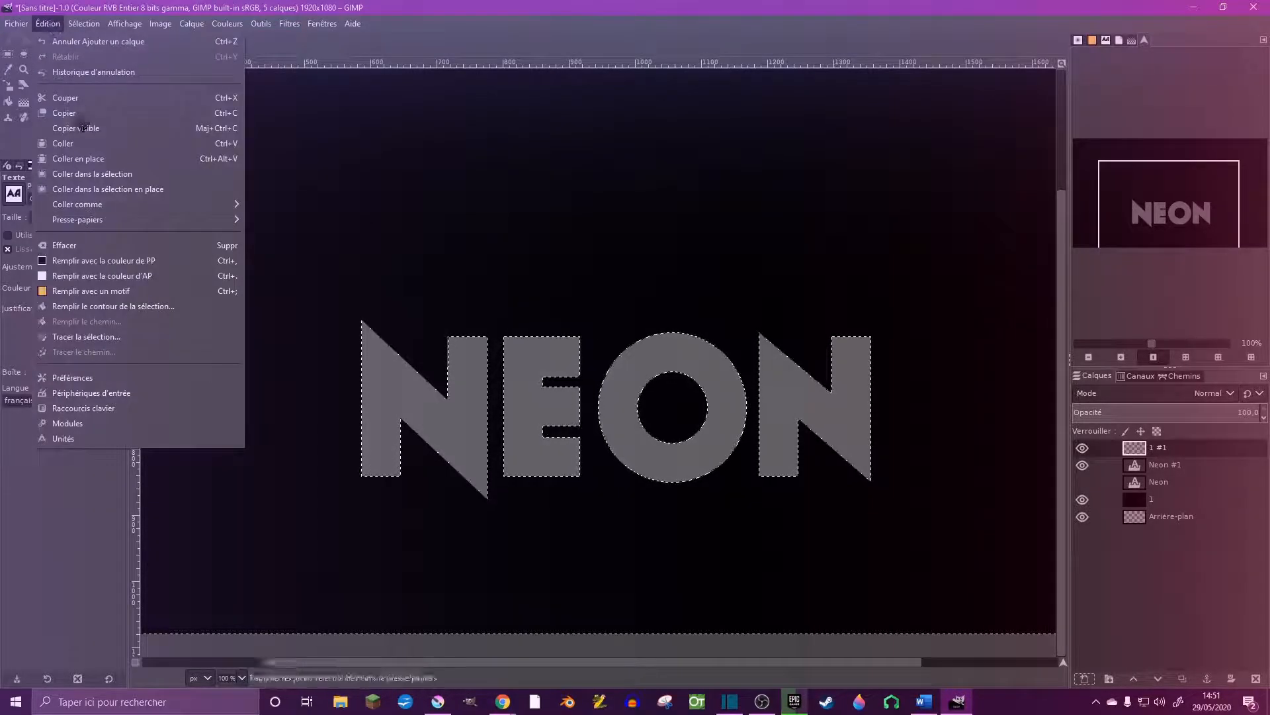
left_click(144, 339)
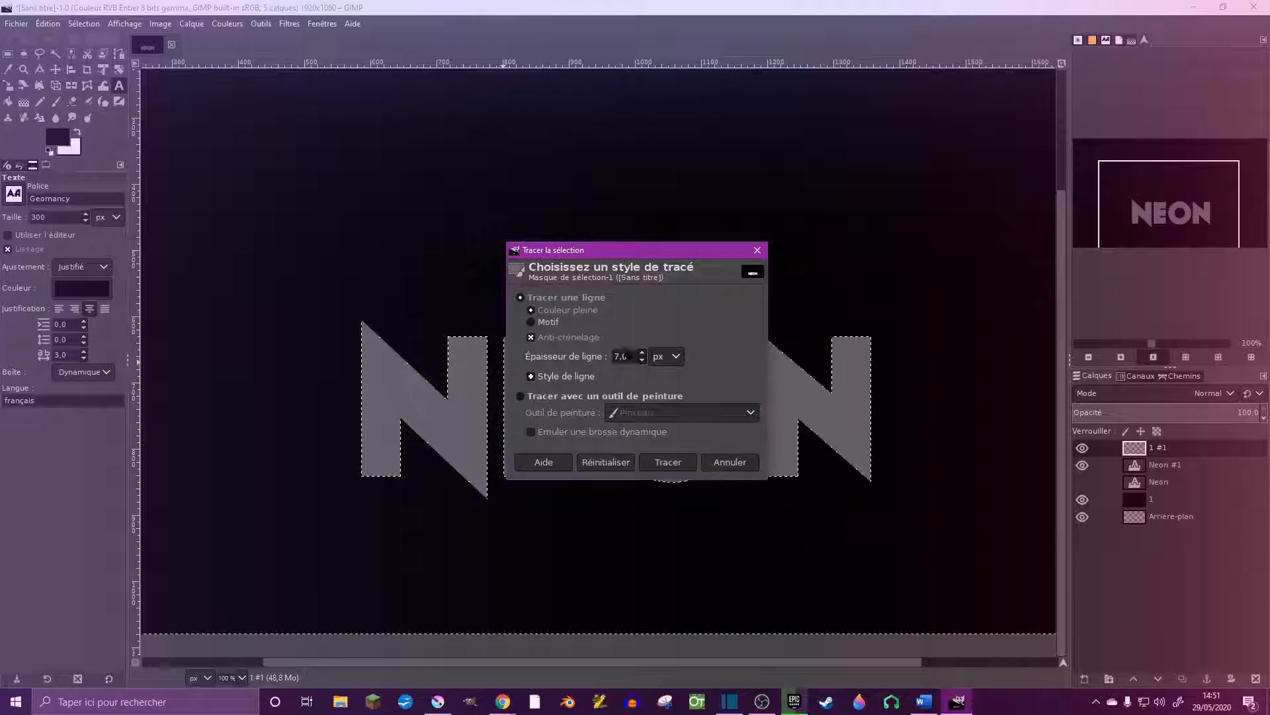
left_click(730, 462)
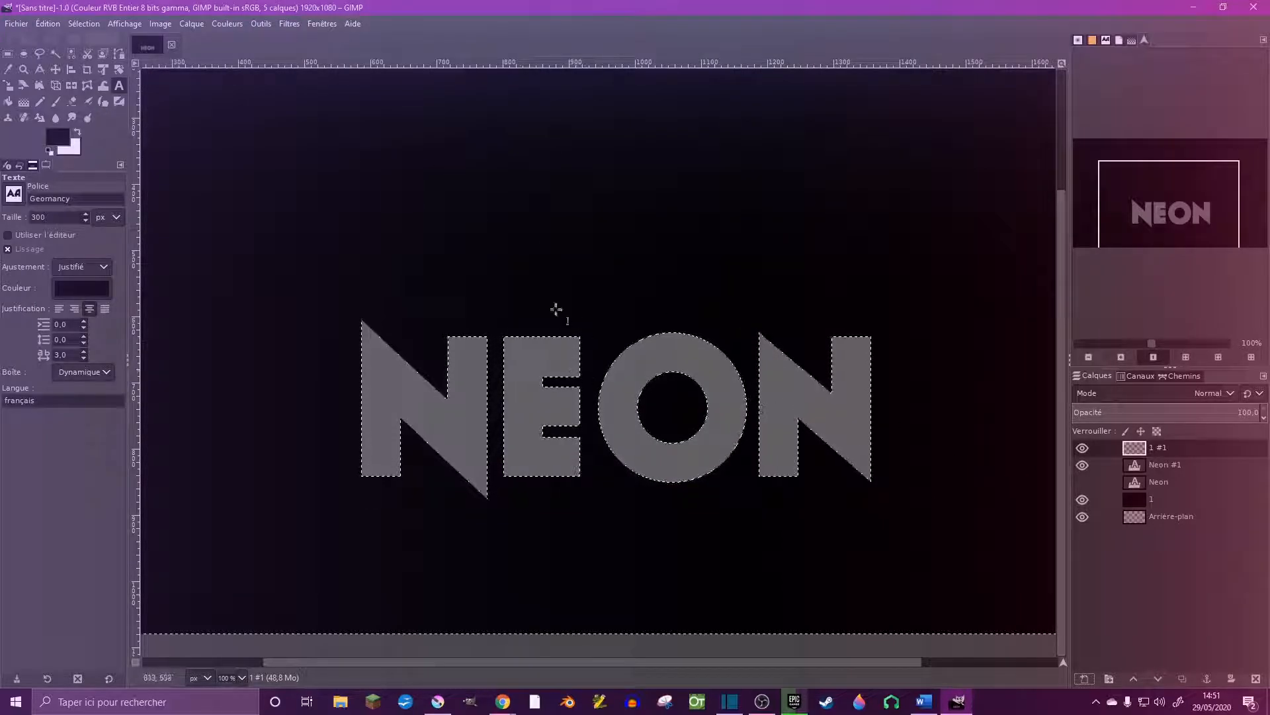
Make white the foreground colour and stroke the NEON letter selection with a 7 px solid line on the new layer
left_click(77, 132)
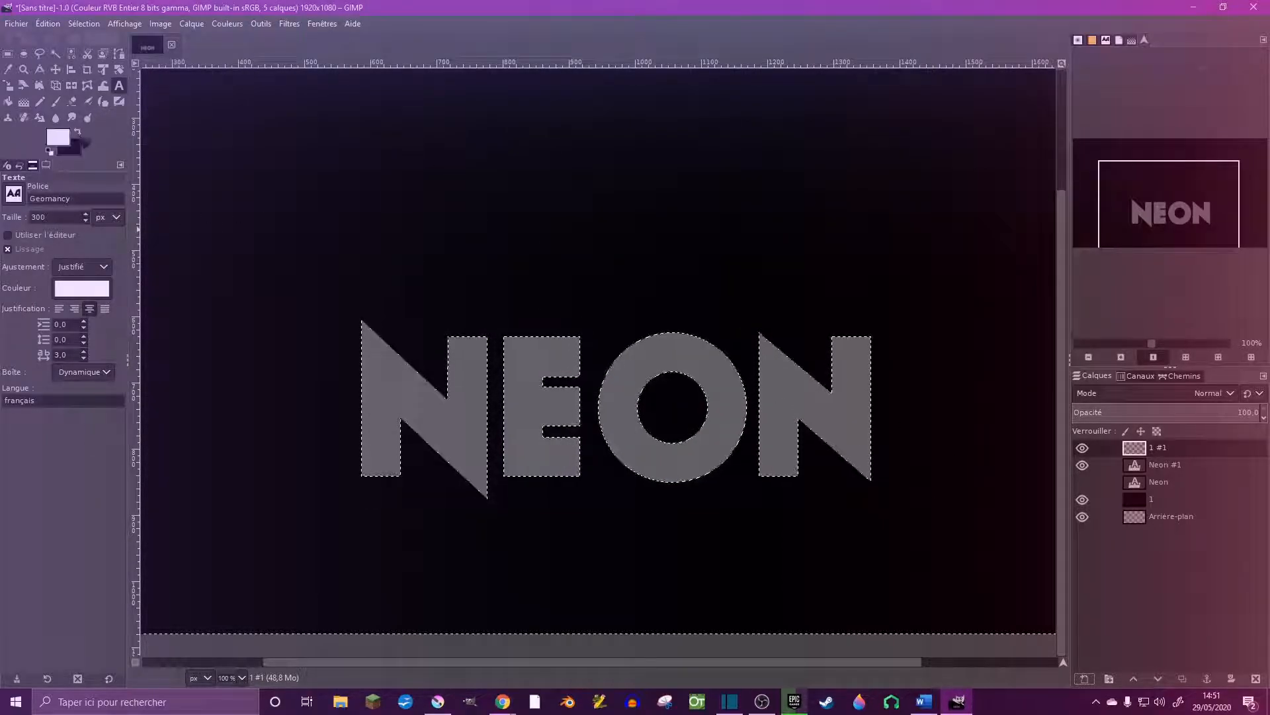
left_click(48, 24)
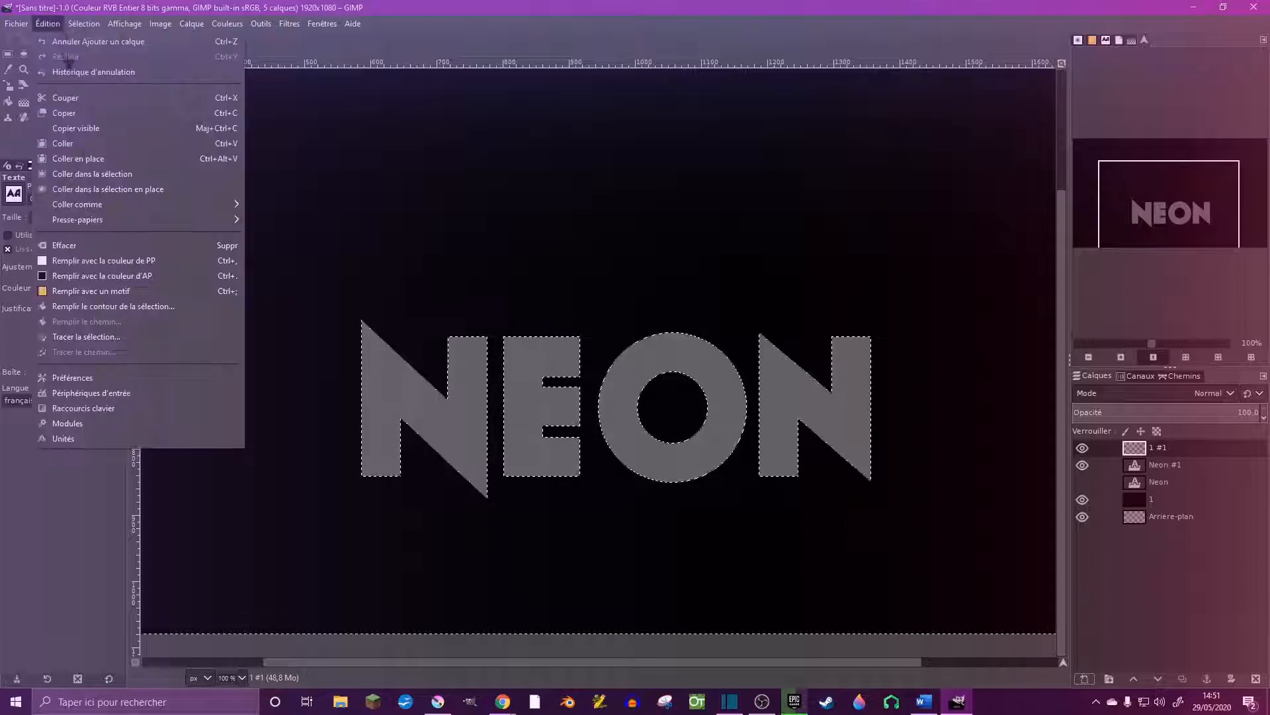
left_click(238, 338)
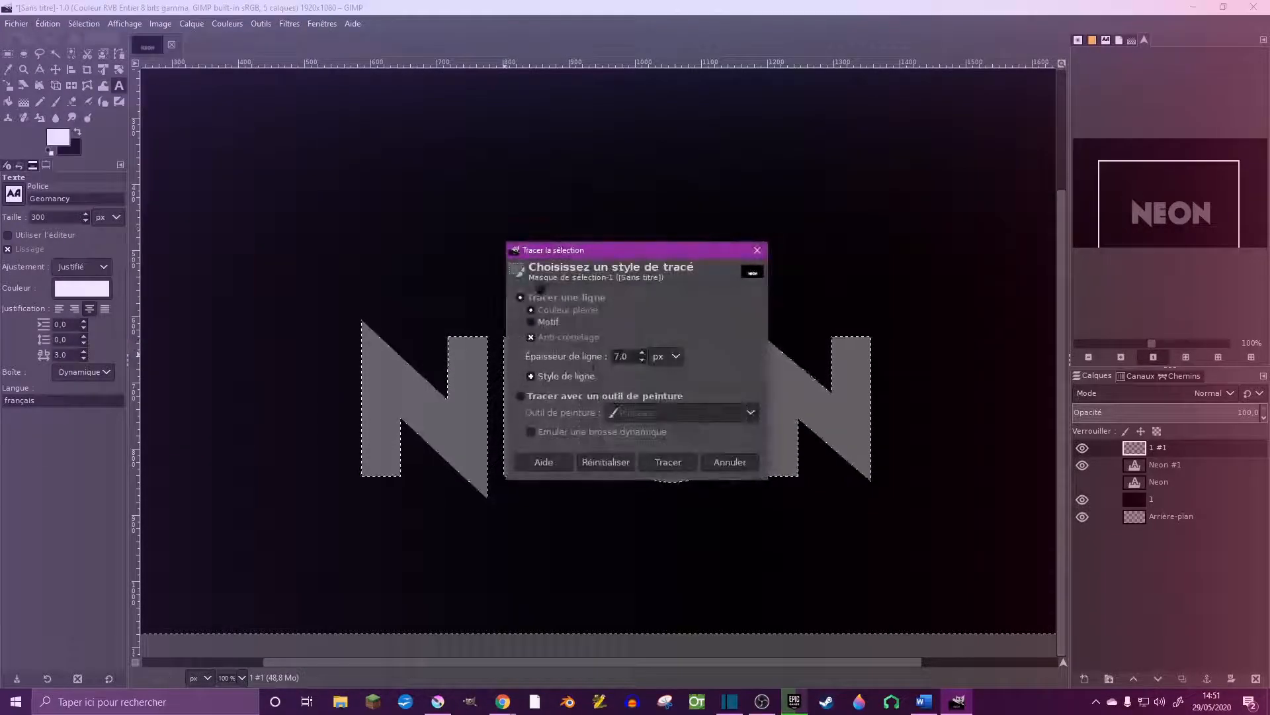
left_click(681, 471)
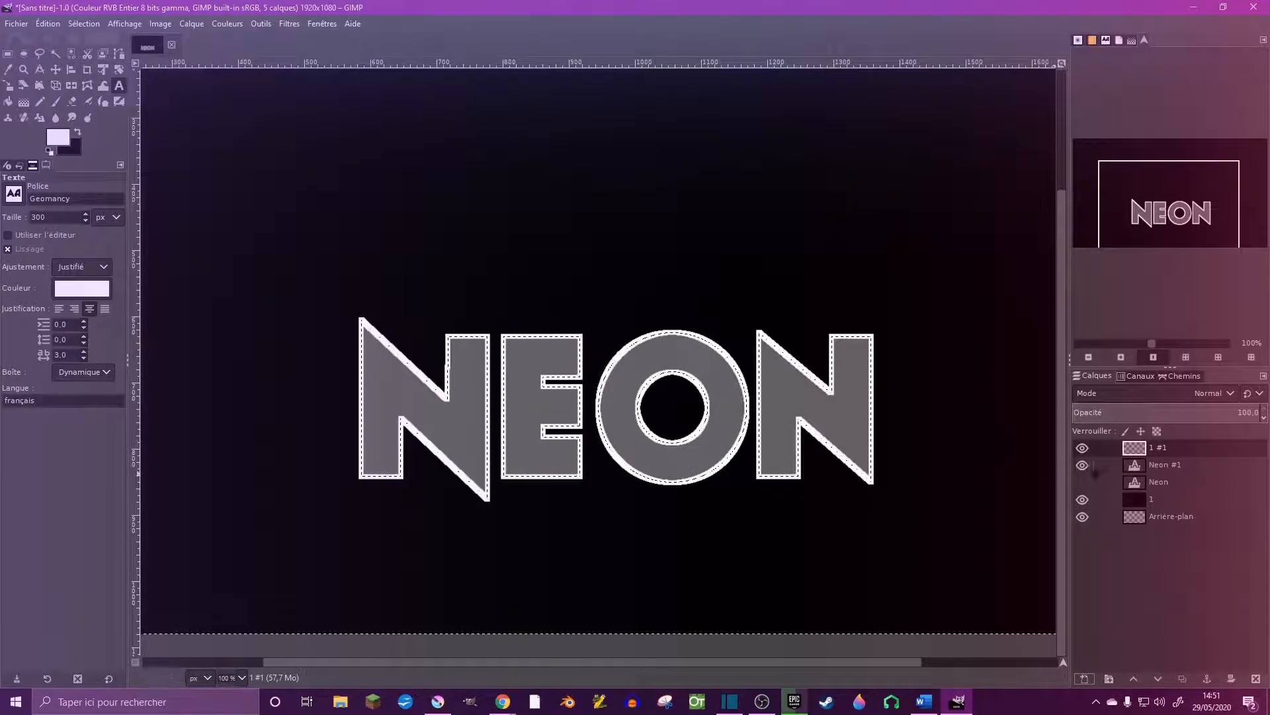
Hide the filled Neon #1 text layer to check the outline, and delete that text layer
left_click(1083, 465)
left_click(1084, 465)
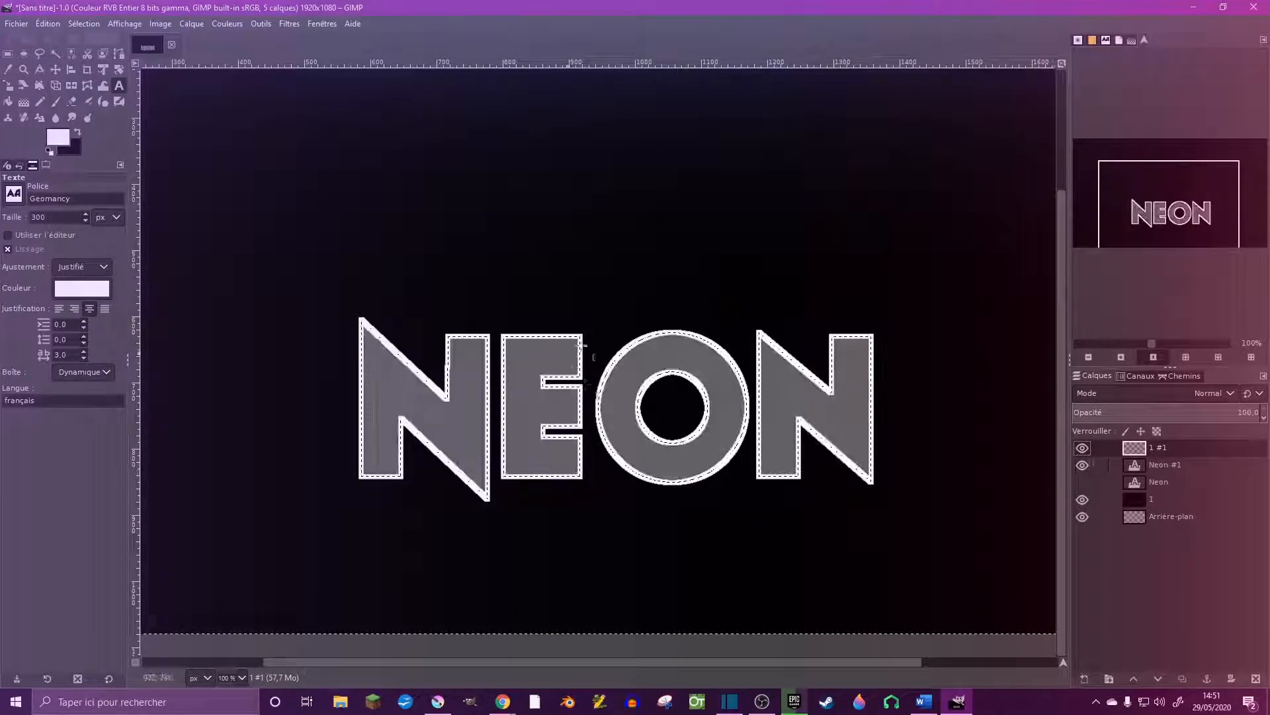
left_click(1082, 465)
left_click(1083, 466)
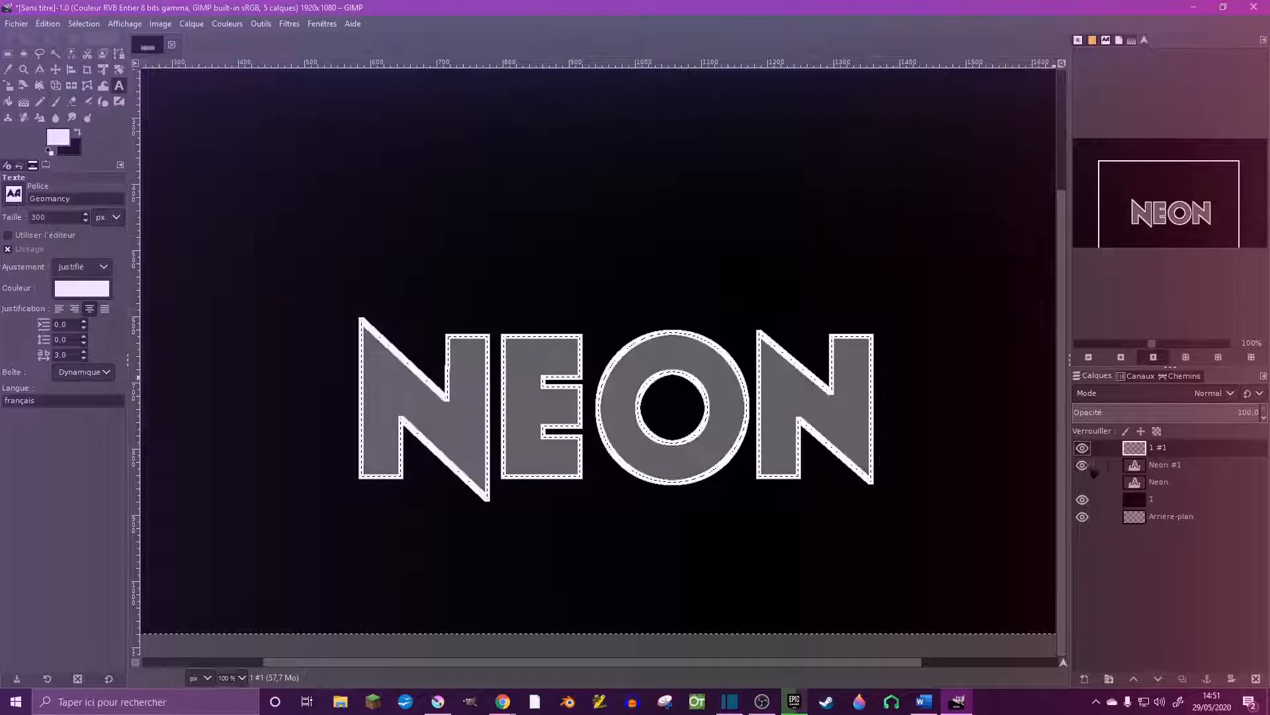
left_click(1083, 466)
right_click(1165, 464)
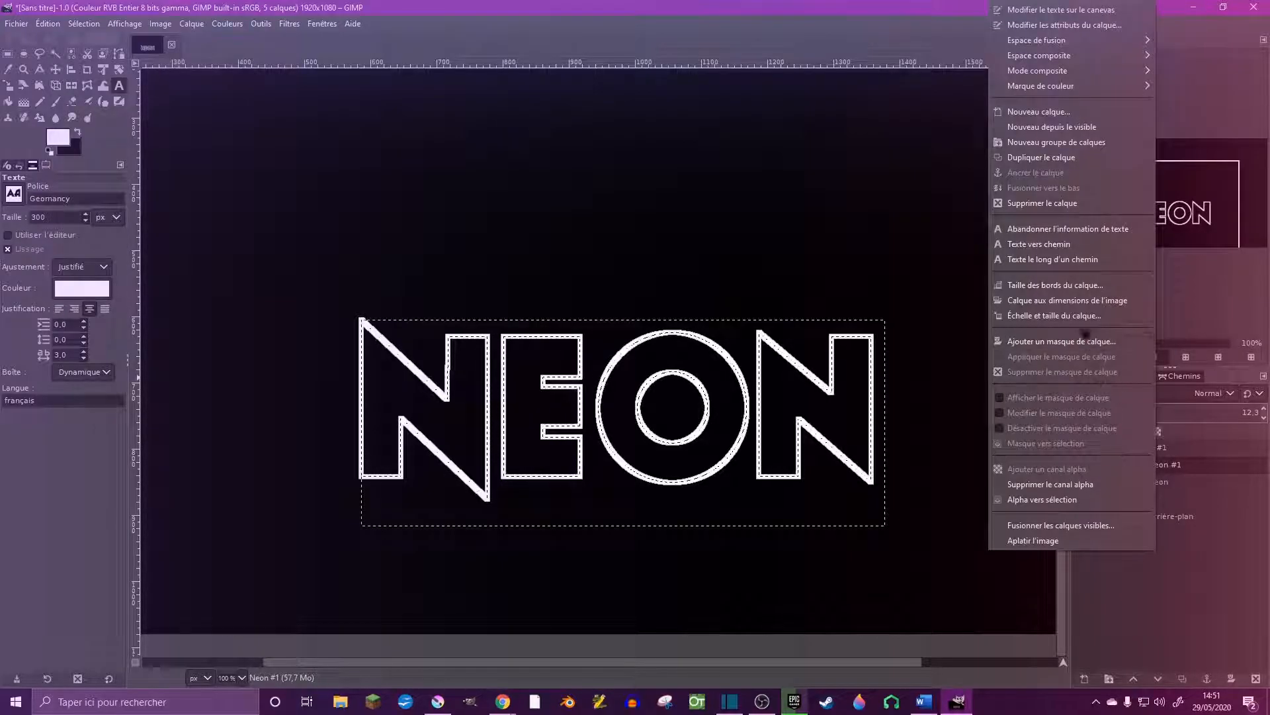
left_click(1062, 203)
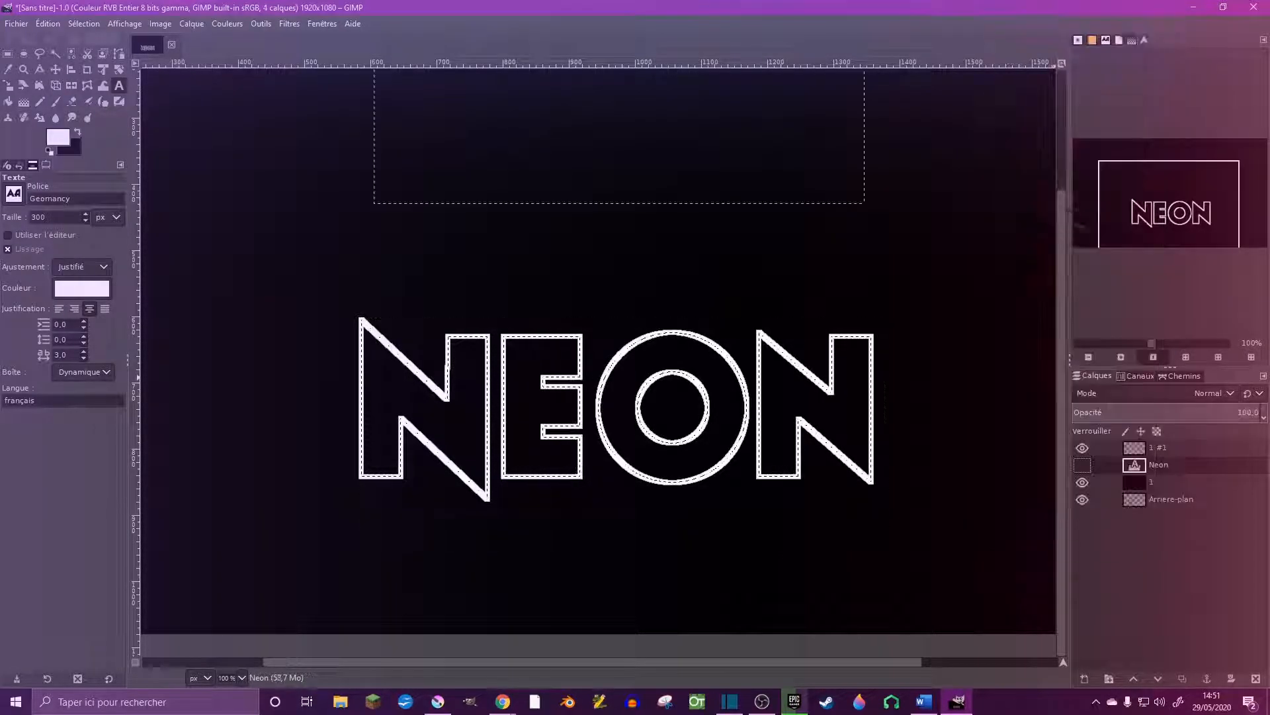
Show the Neon text layer and merge the outline layer 1 #1 down into it
left_click(1083, 465)
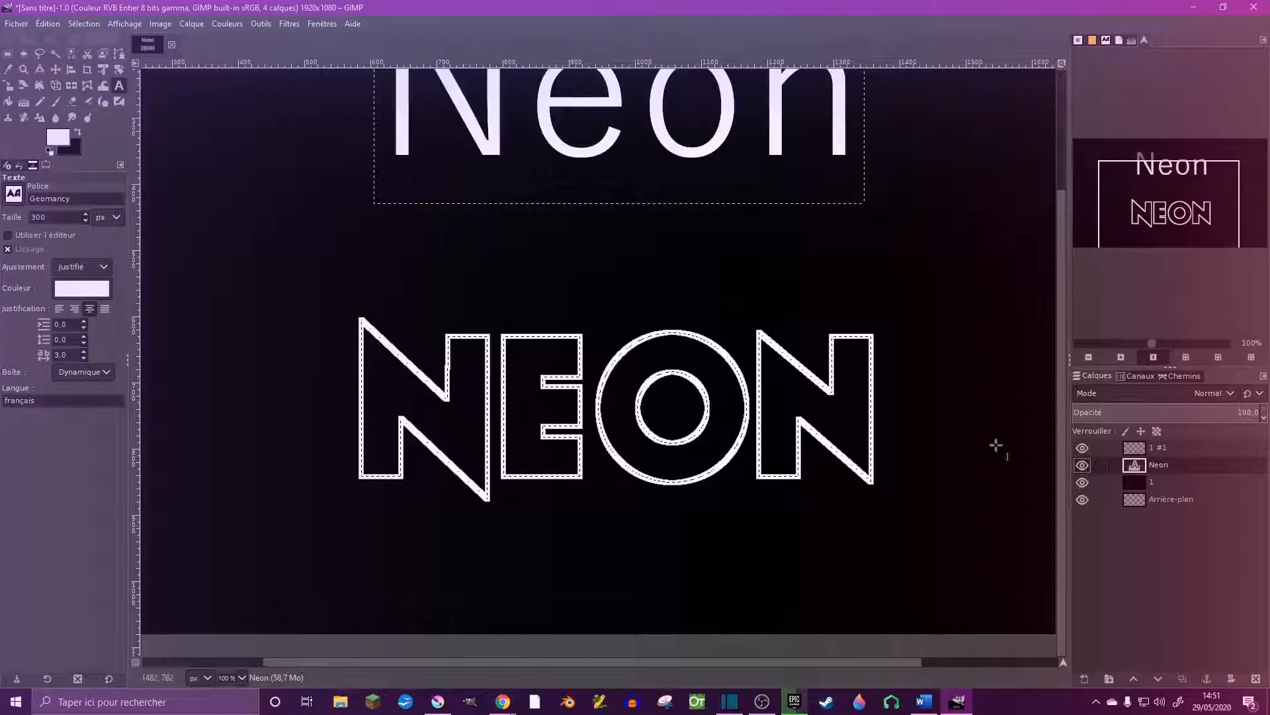
left_click_drag(1176, 218, 1175, 199)
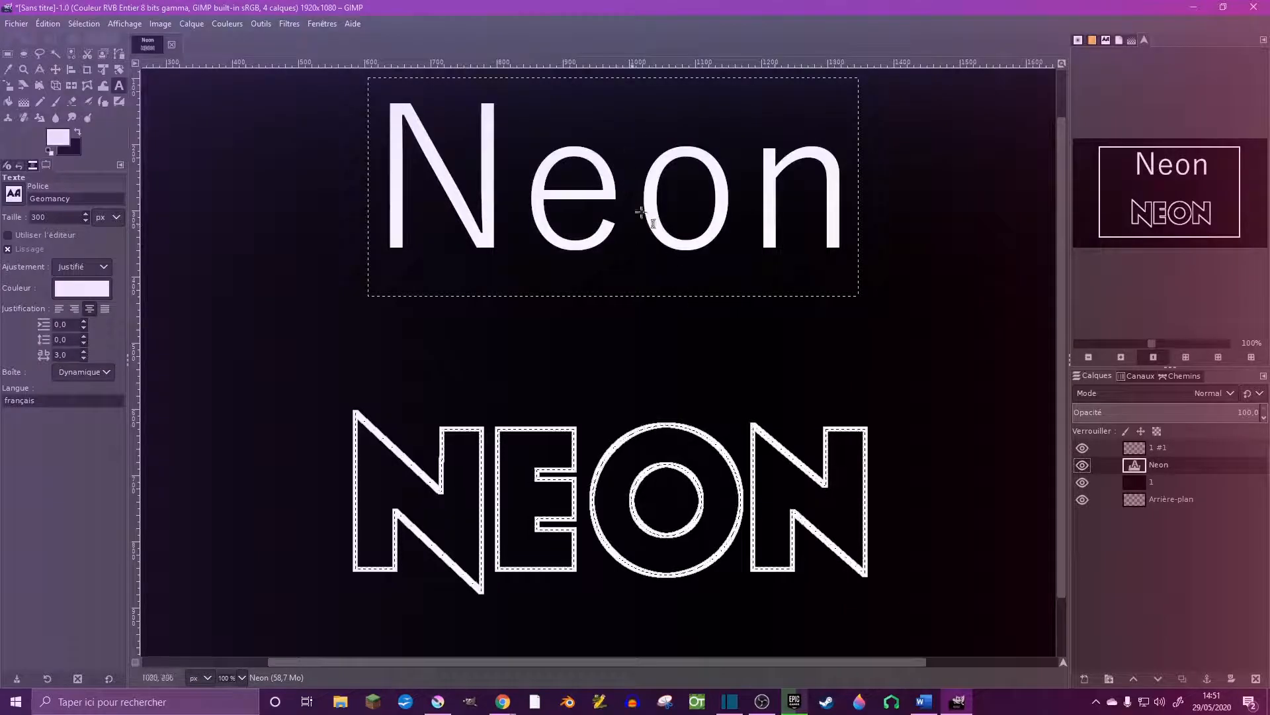
scroll(932, 266, "down", 1, "ctrl")
left_click_drag(932, 266, 874, 284)
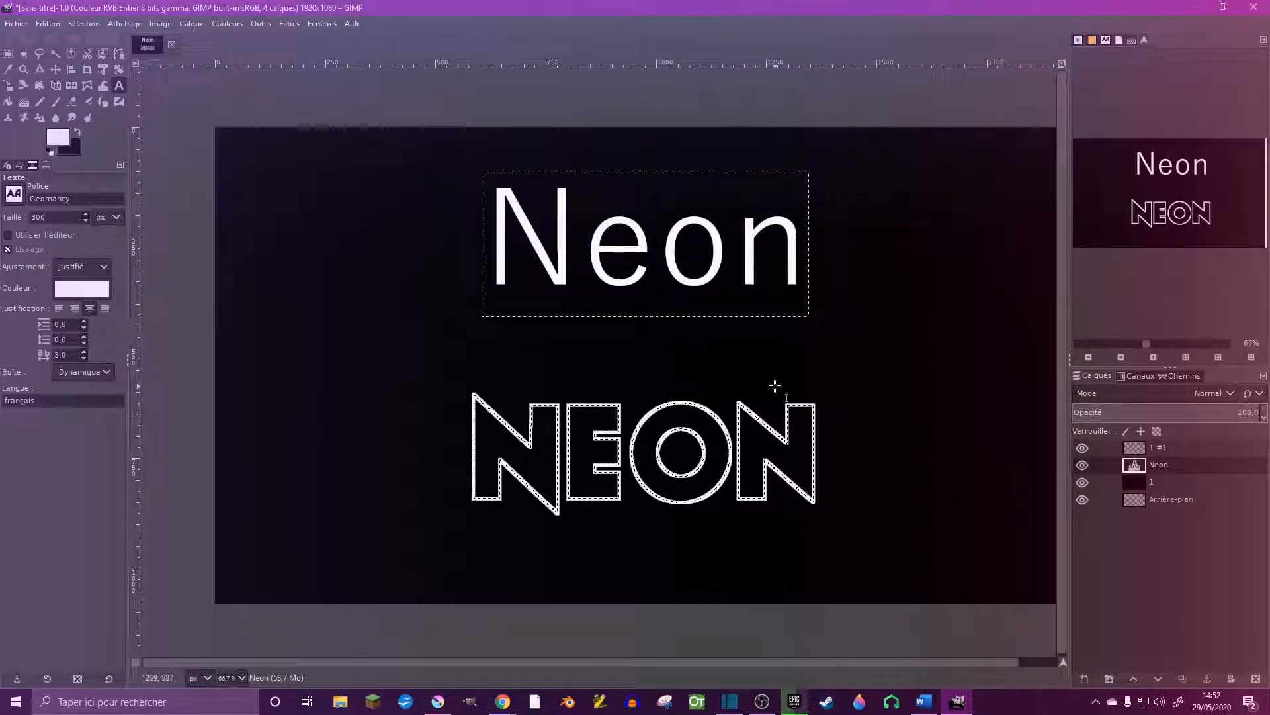
left_click(1168, 448)
right_click(1168, 448)
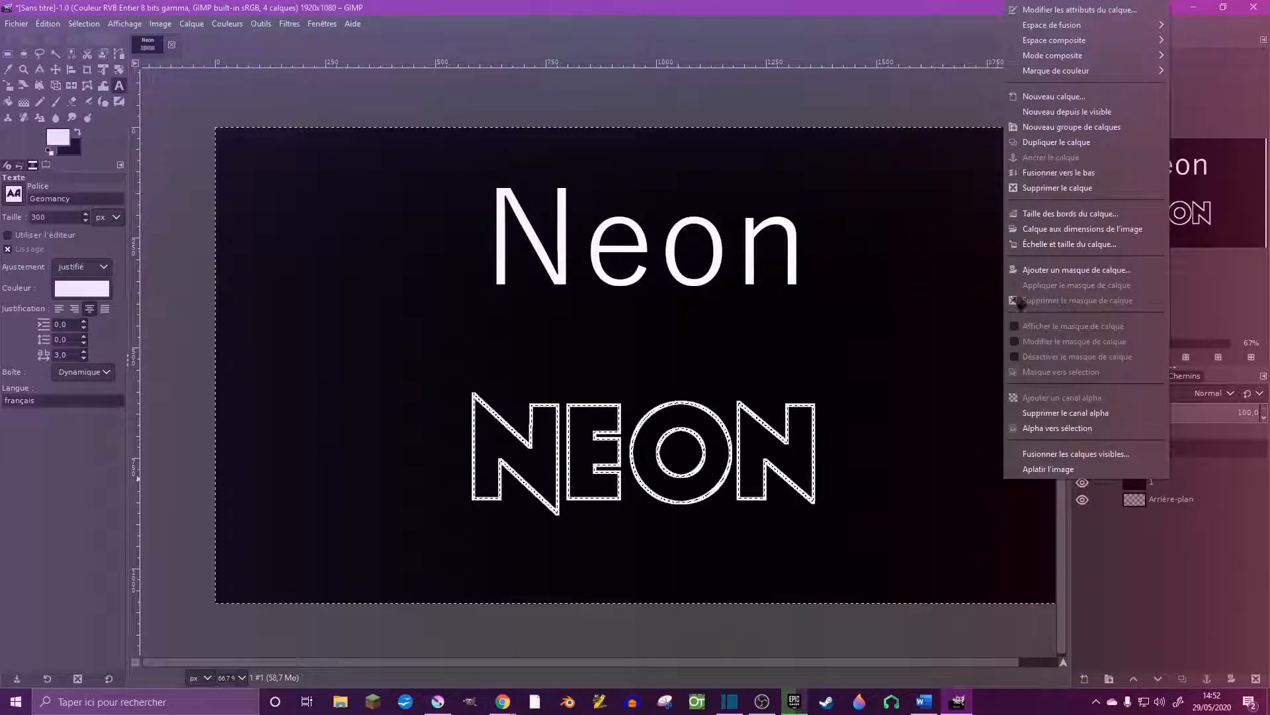
left_click(1058, 172)
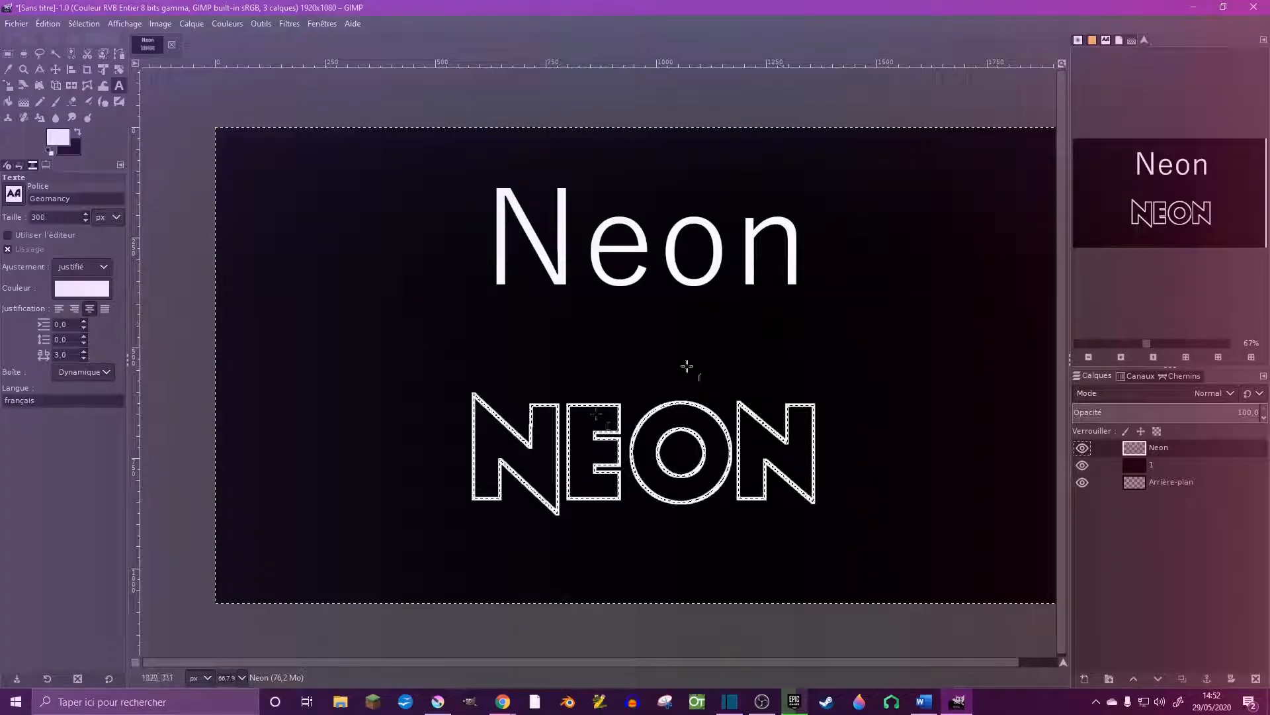
Clear the selection and duplicate the merged Neon layer twice, stacking both copies beneath the original
key("ctrl+shift+a")
key("r")
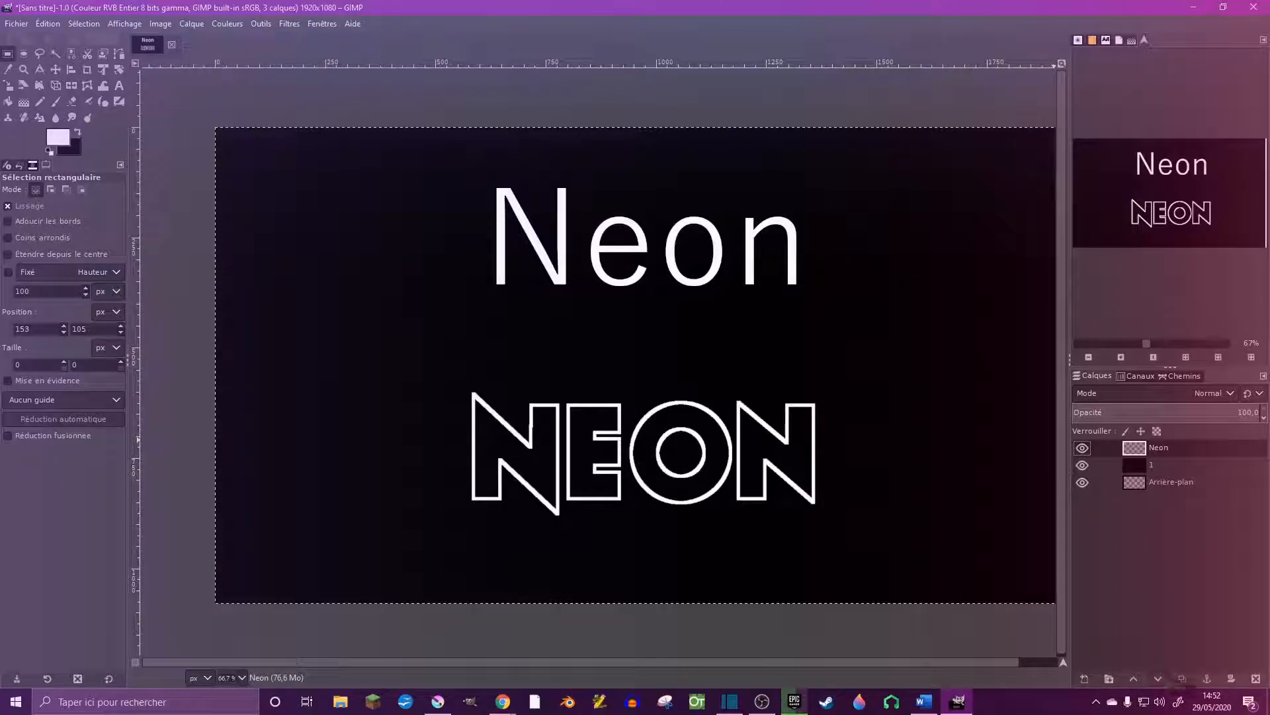
left_click(1183, 679)
left_click(1183, 679)
mouse_move(1169, 483)
left_mouse_down()
mouse_move(1173, 443)
mouse_move(1177, 460)
left_mouse_up()
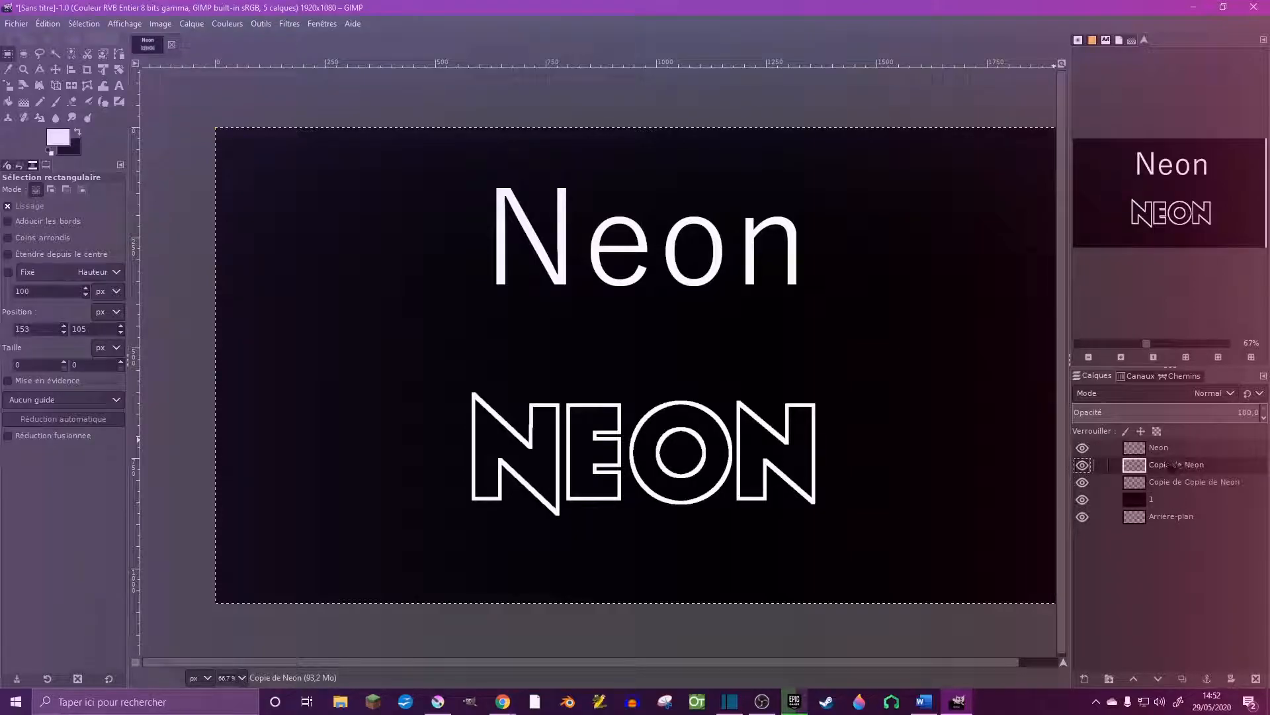
left_click(1168, 450)
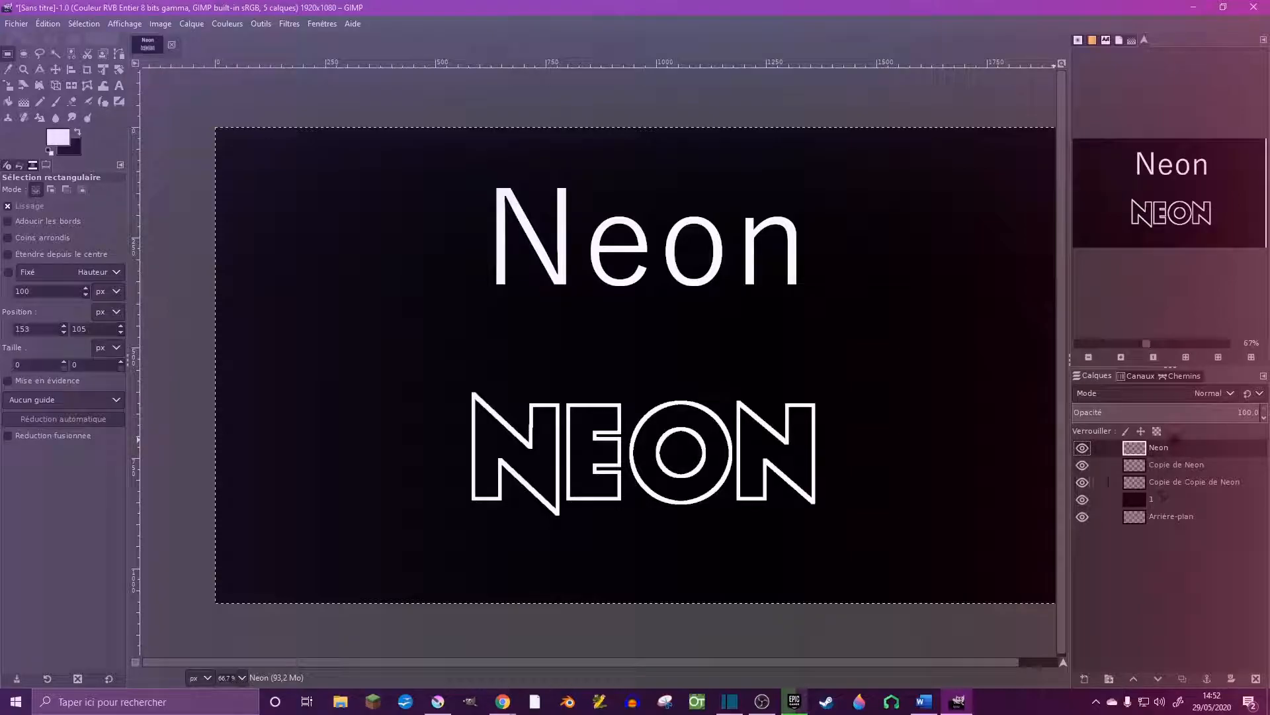
Set the Copie de Neon layer's opacity to 63.4 and apply a Gaussian blur of 6.40 in X and Y to it
left_click(1181, 470)
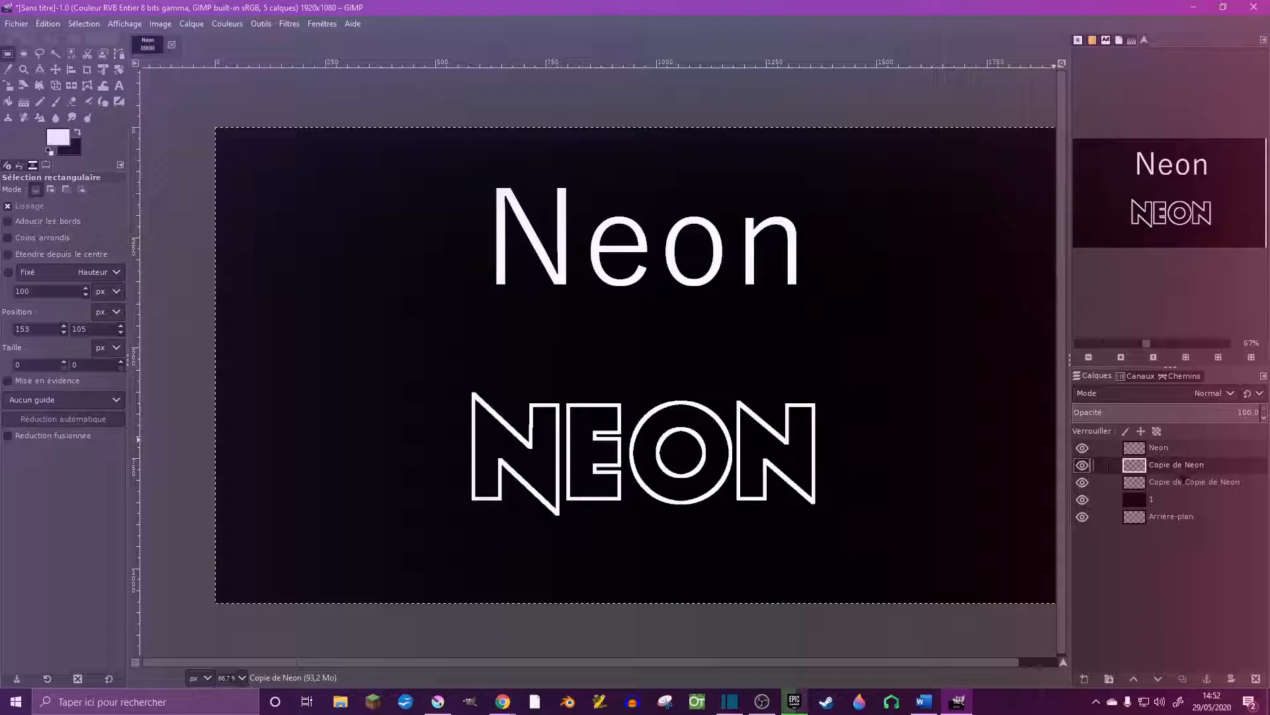
left_click(1192, 412)
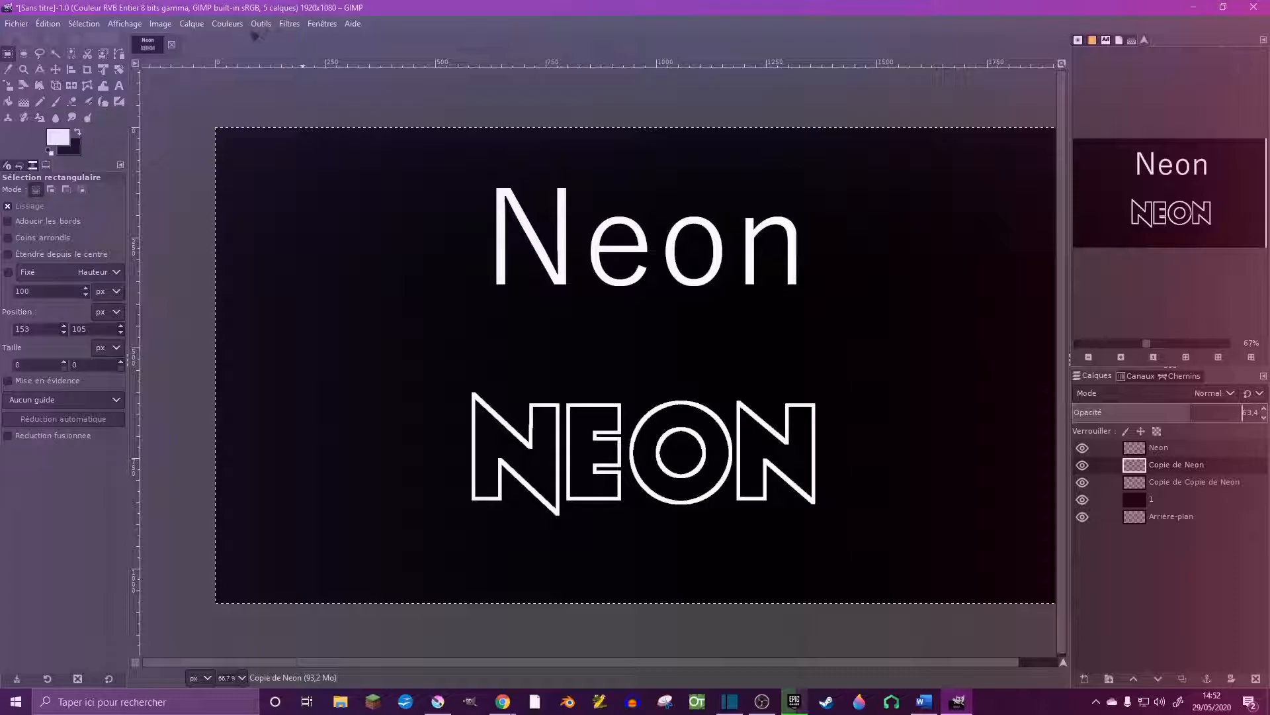
left_click(298, 27)
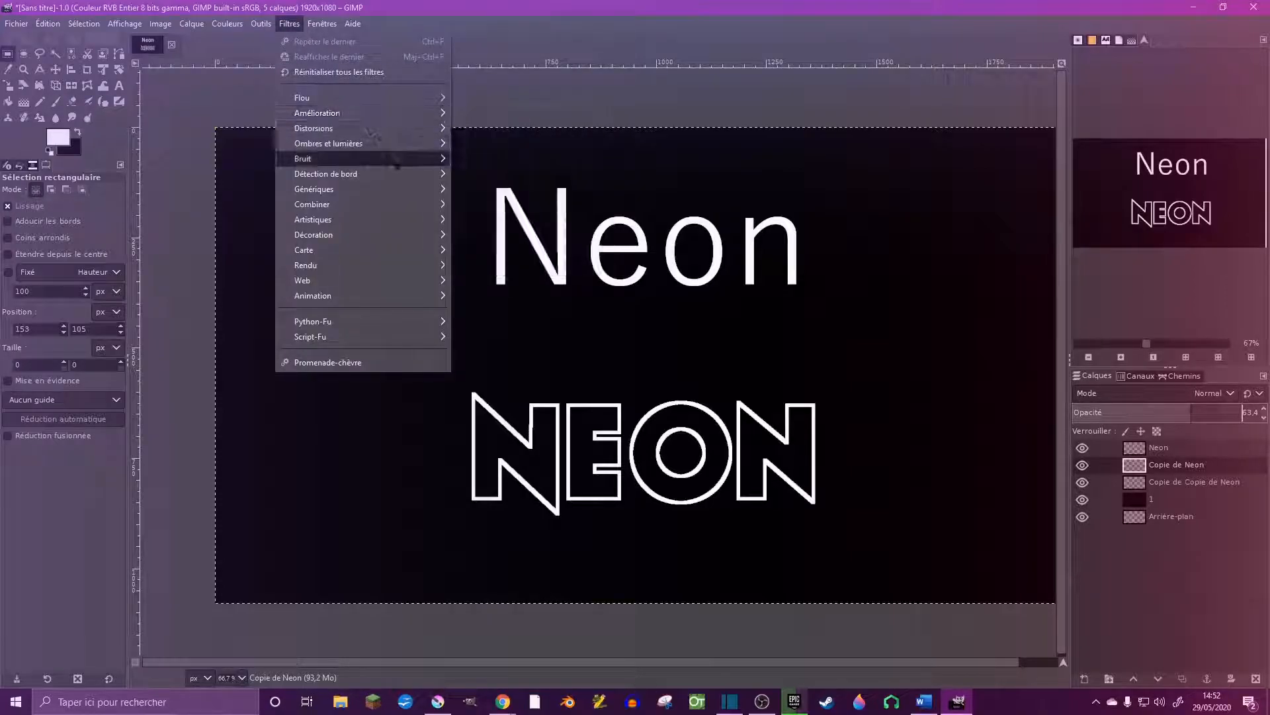
mouse_move(448, 100)
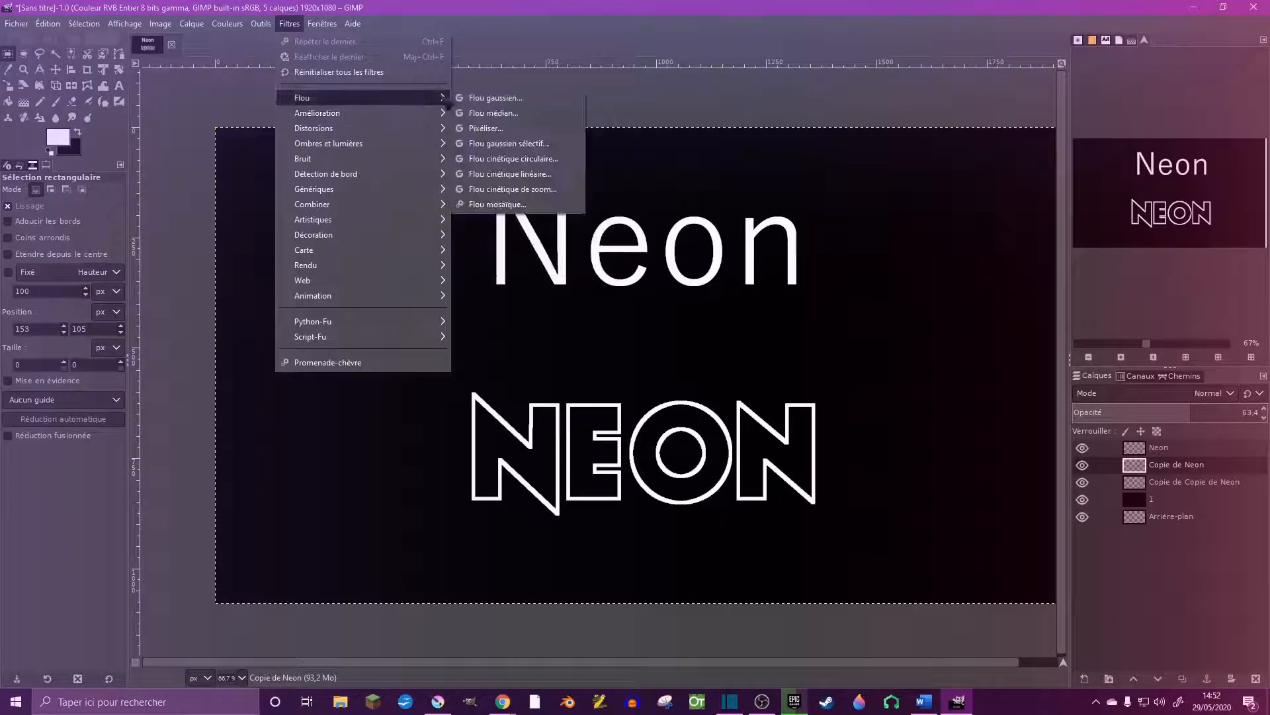
left_click(505, 102)
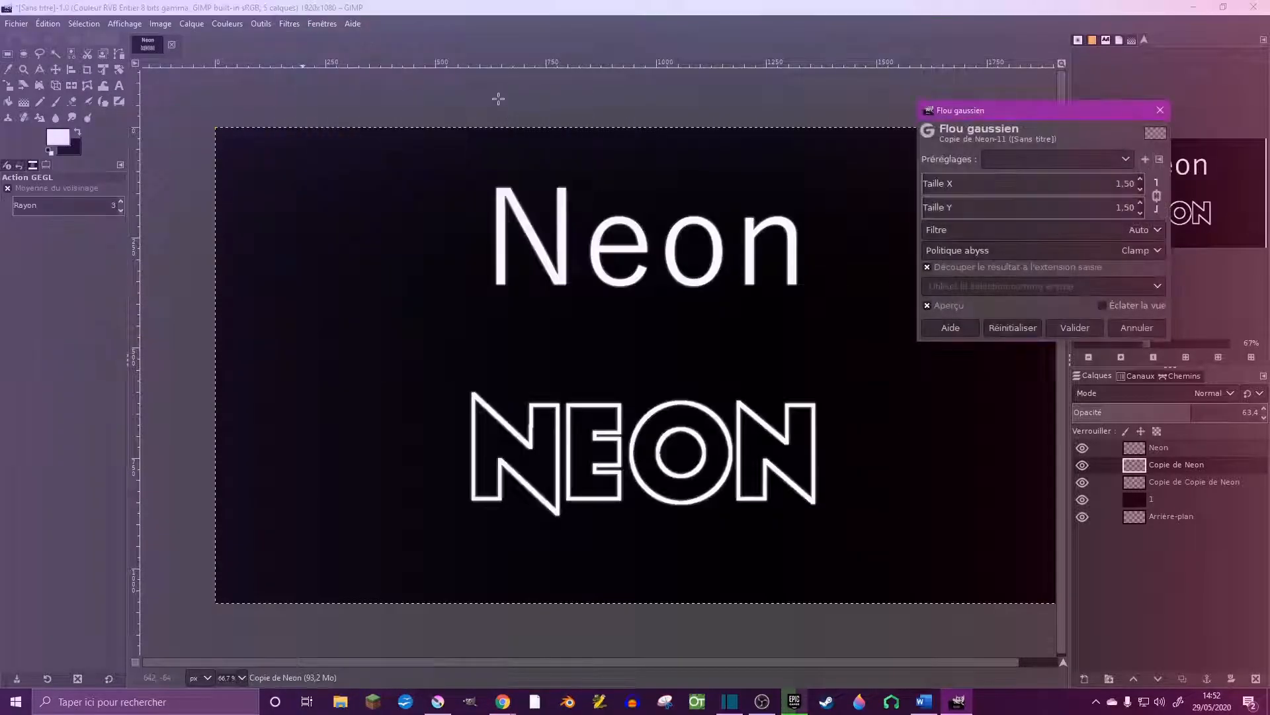
left_click_drag(939, 182, 945, 182)
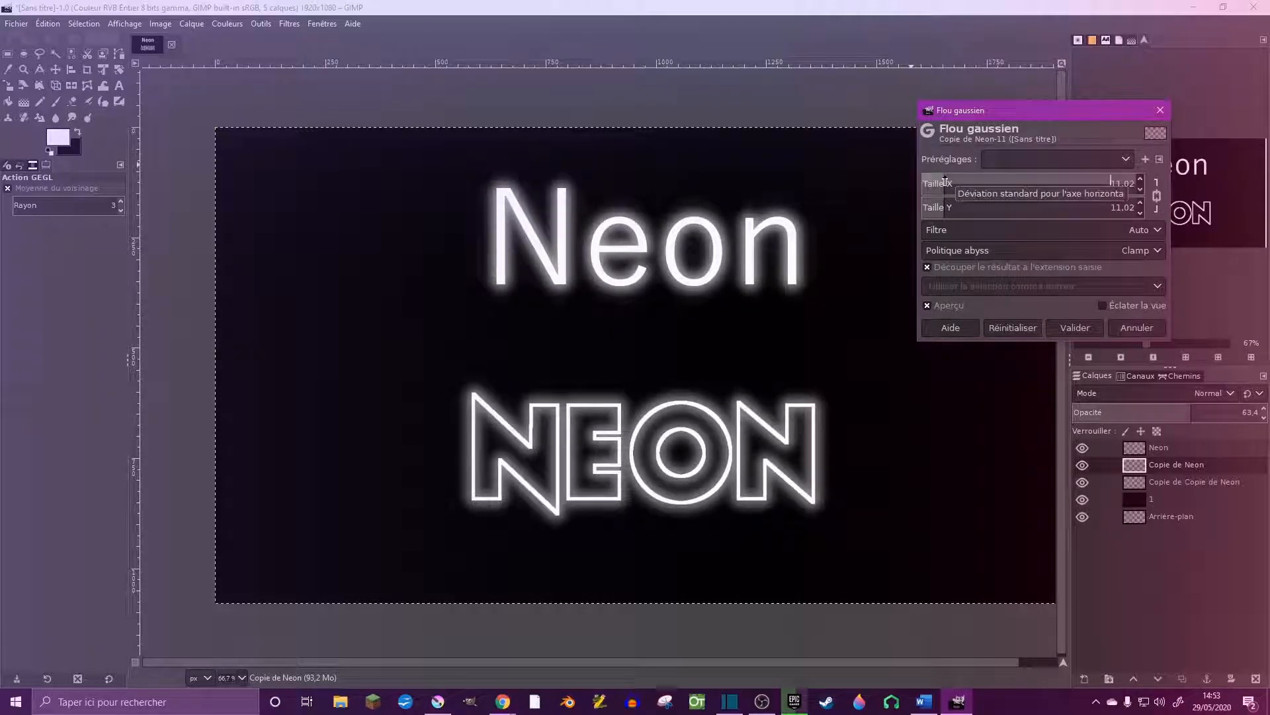
left_click_drag(945, 182, 934, 179)
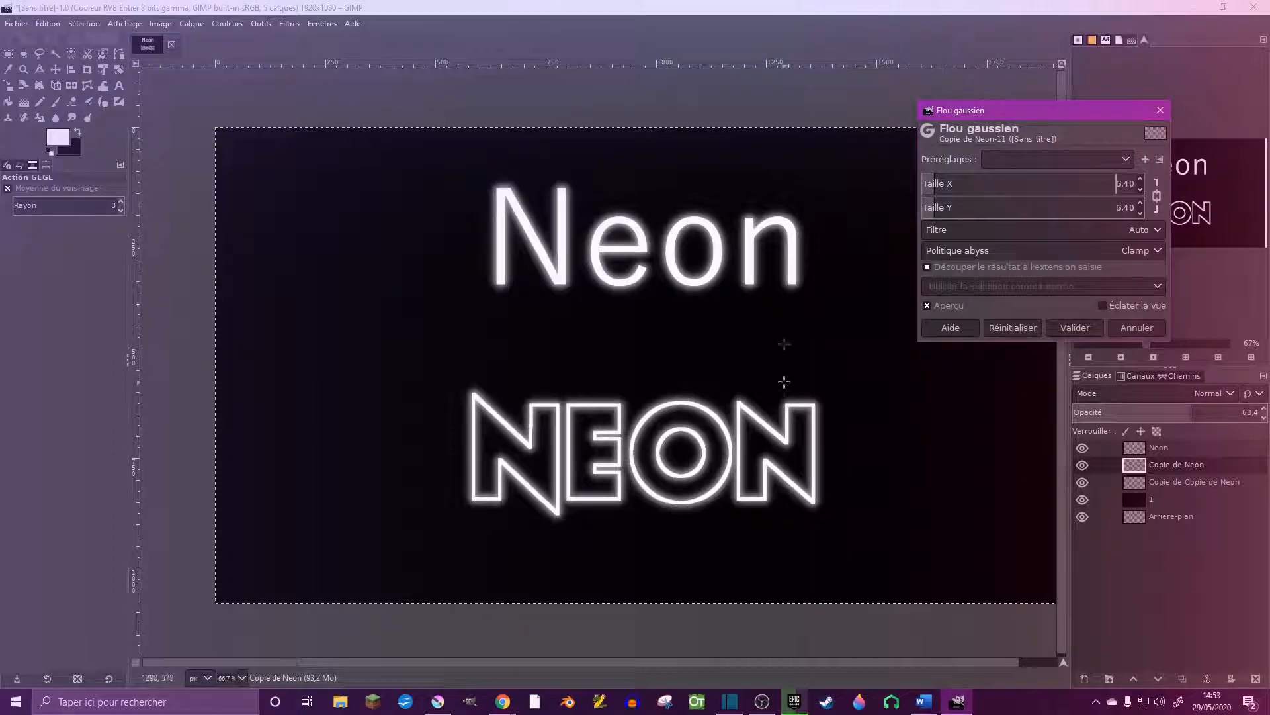
left_click(1074, 328)
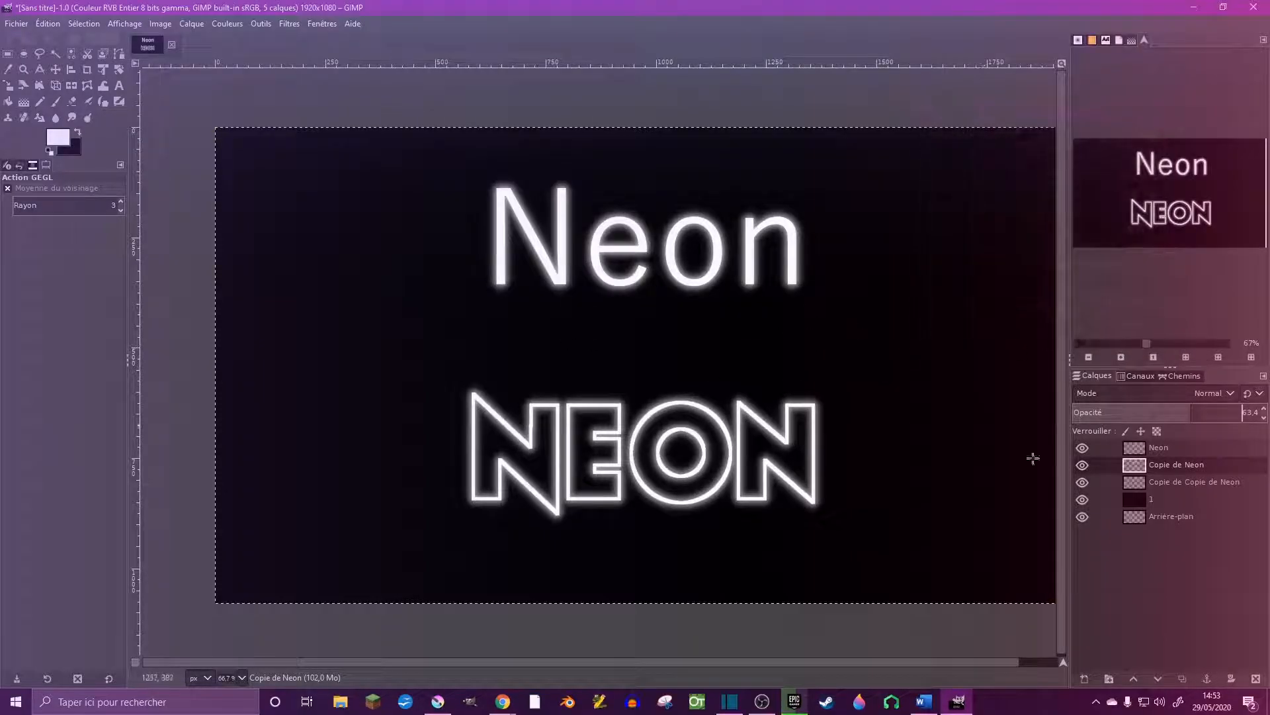
Apply a Gaussian blur of 34.11 in X and Y to the Copie de Copie de Neon layer and lower its opacity to 8.5
left_click(1169, 484)
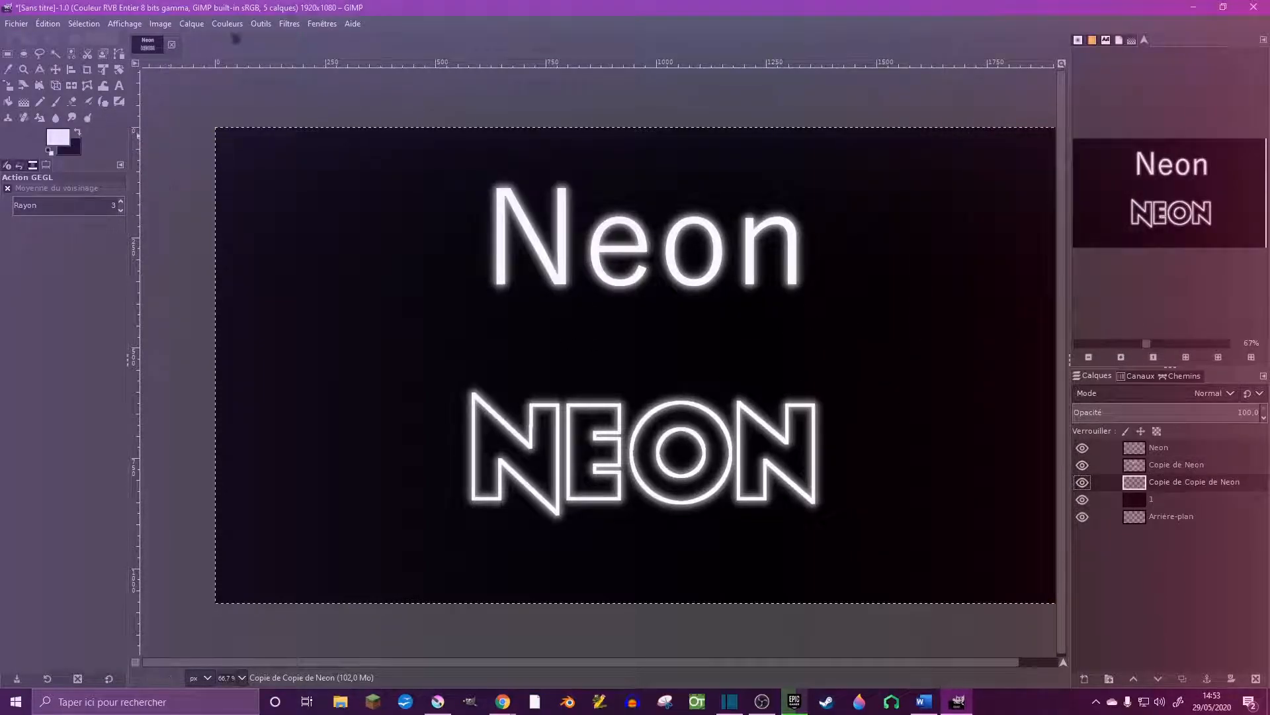
left_click(289, 26)
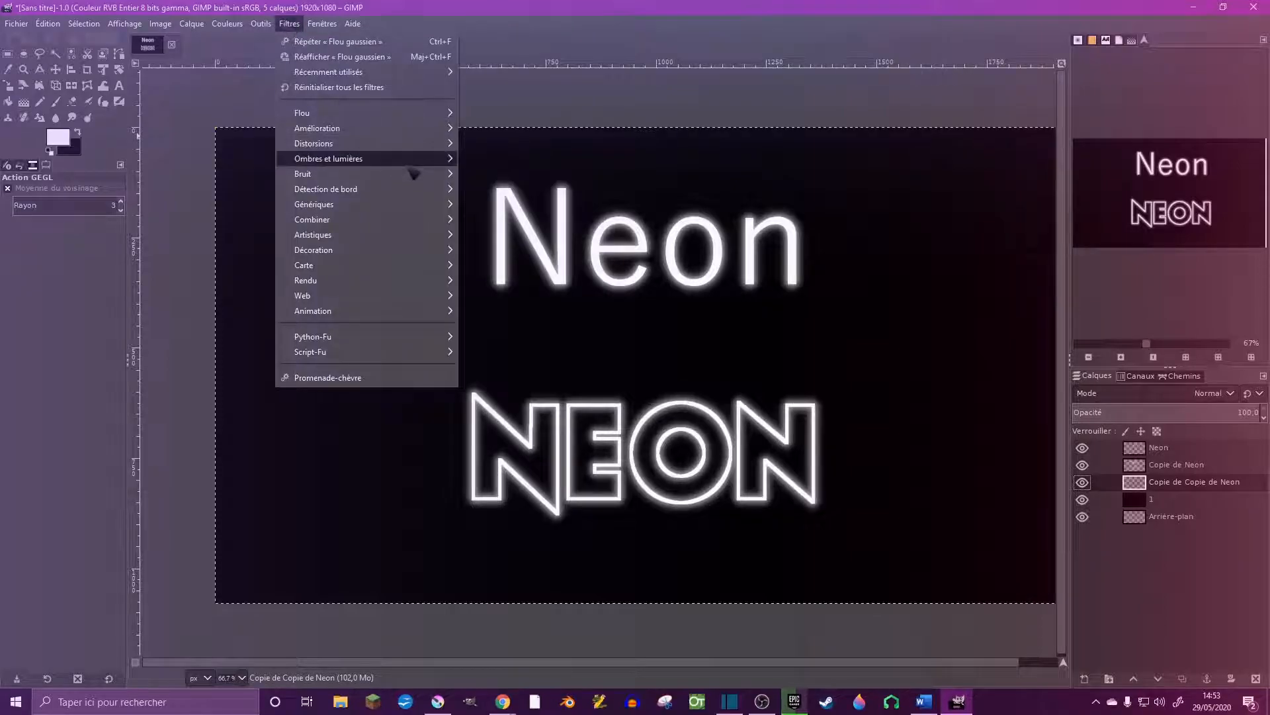
mouse_move(397, 113)
left_click(503, 129)
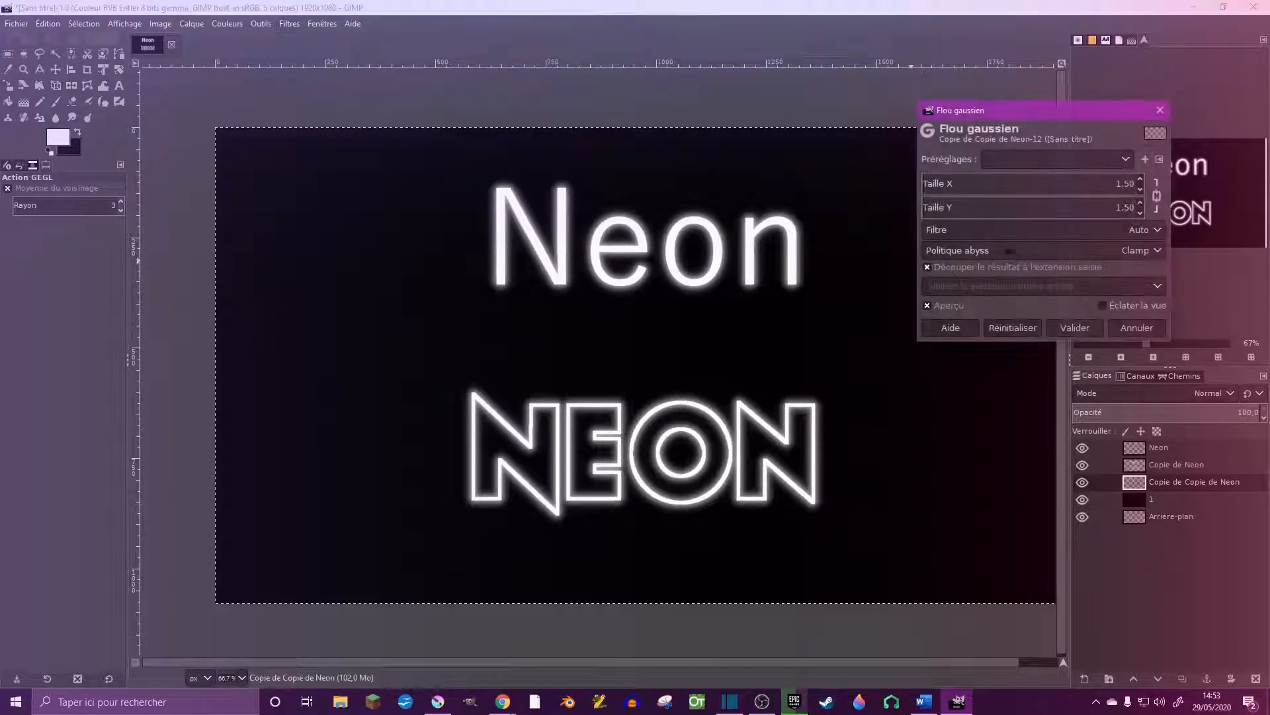
left_click_drag(948, 183, 995, 180)
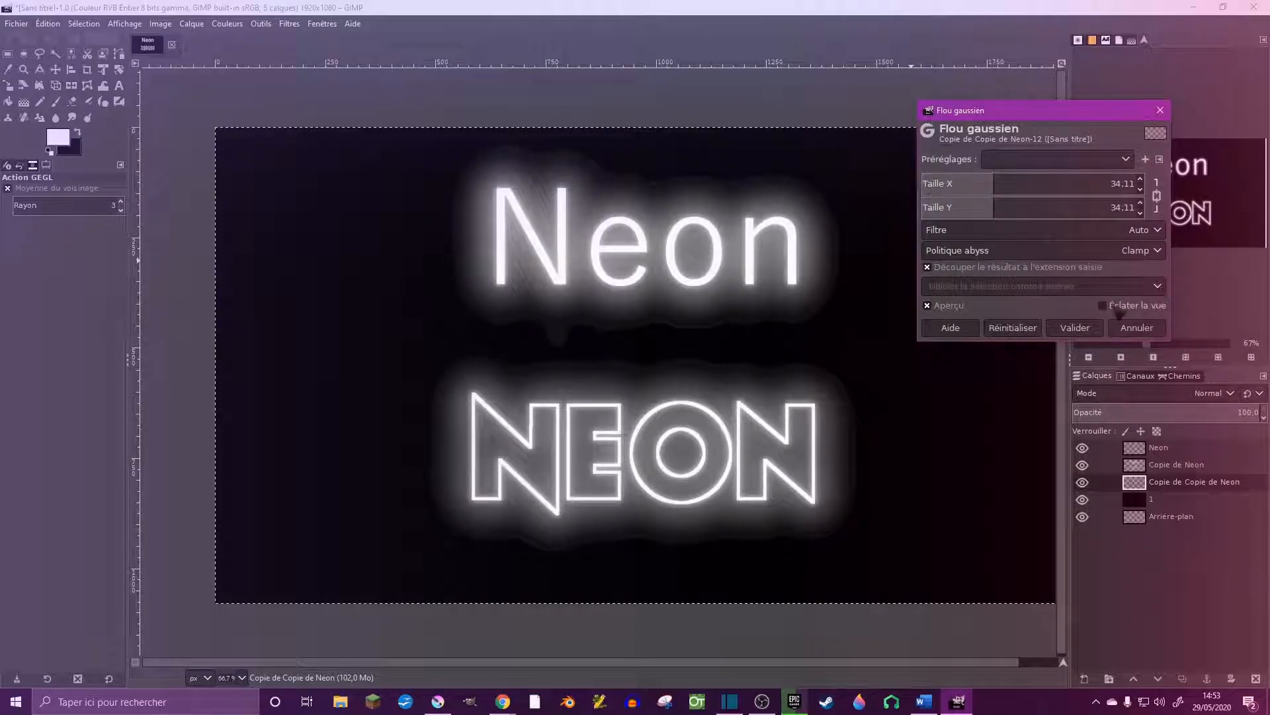
left_click(1075, 327)
left_click_drag(1139, 411, 1112, 412)
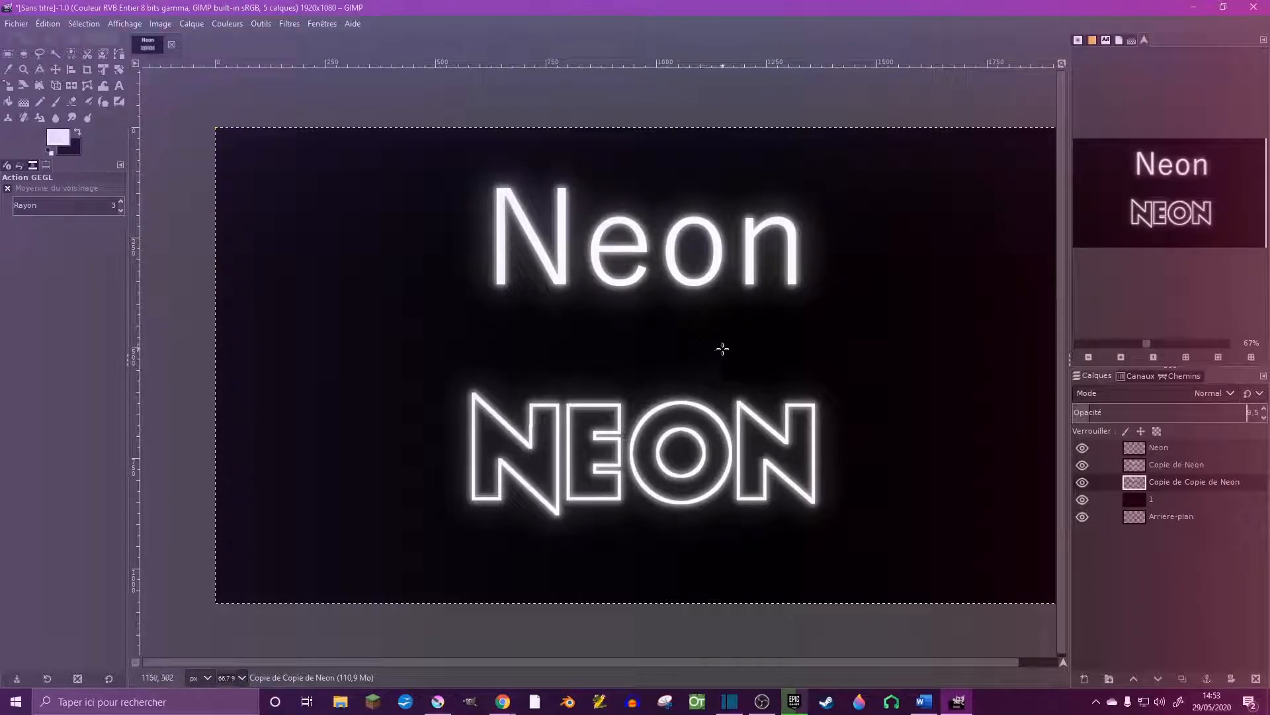
Add a new 1920 x 1080 px transparent layer in Normal mode directly above the Neon layer
left_click(1171, 450)
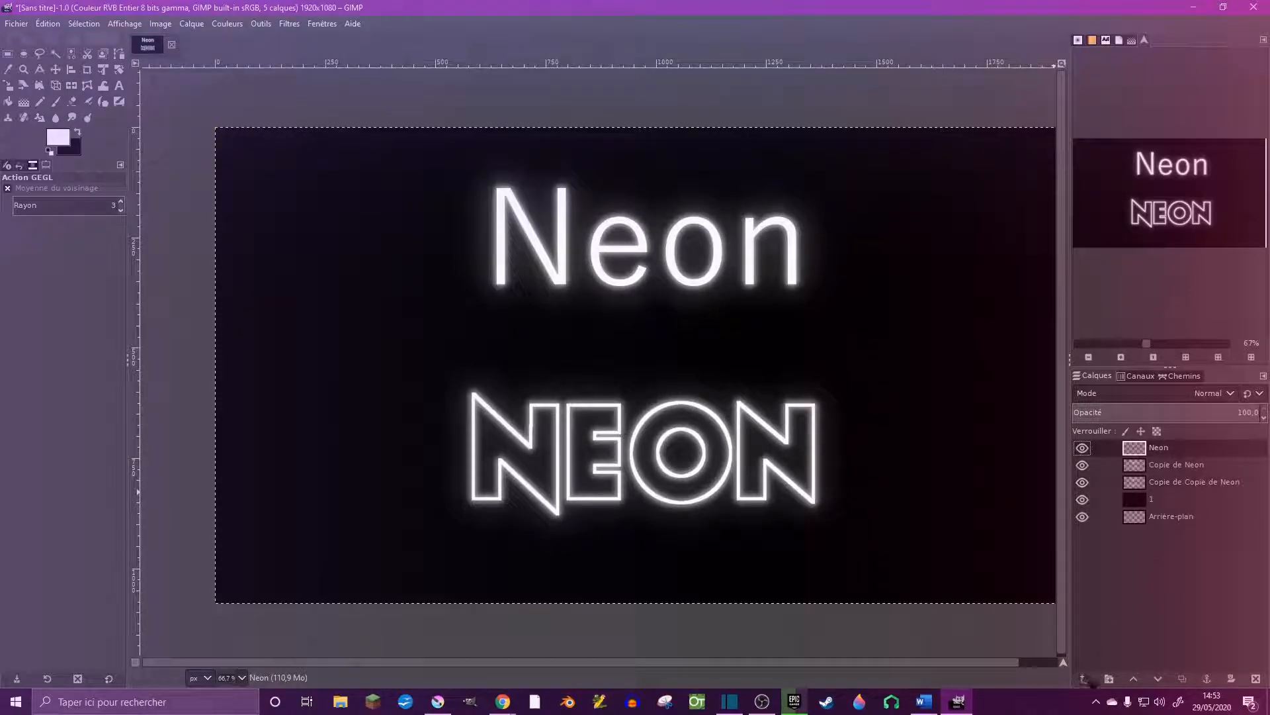
left_click(1085, 679)
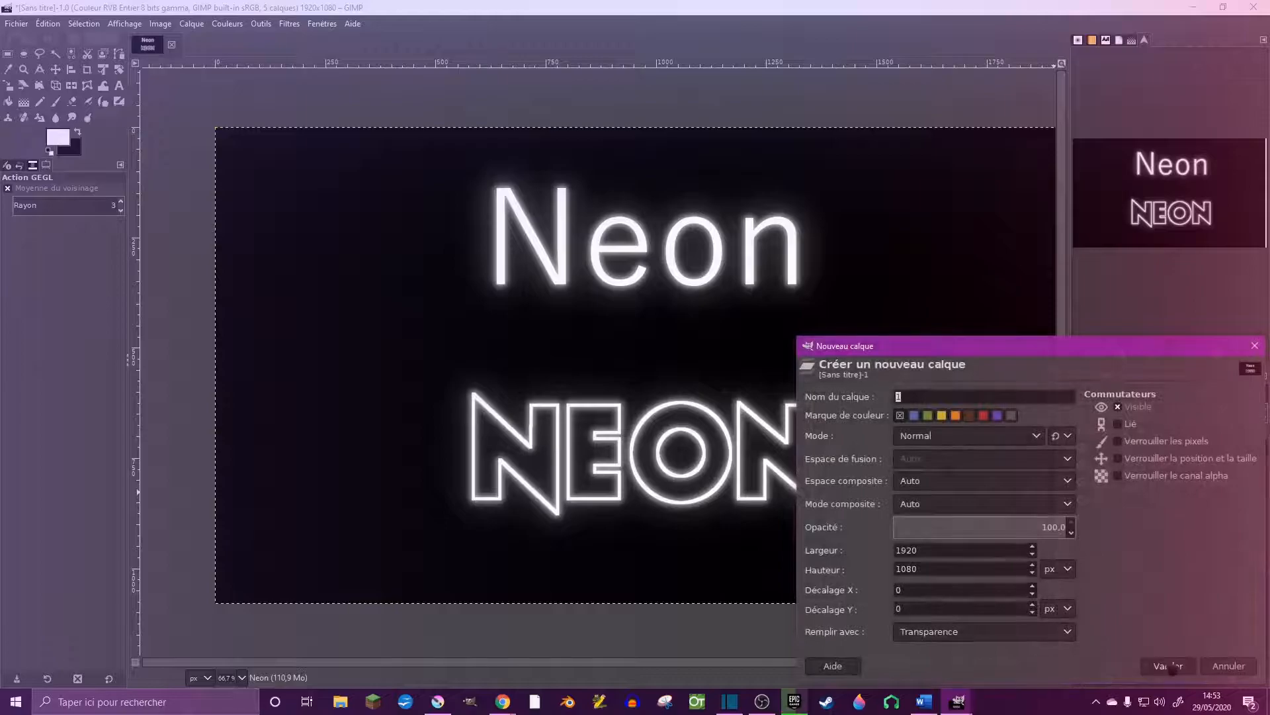
left_click(1169, 666)
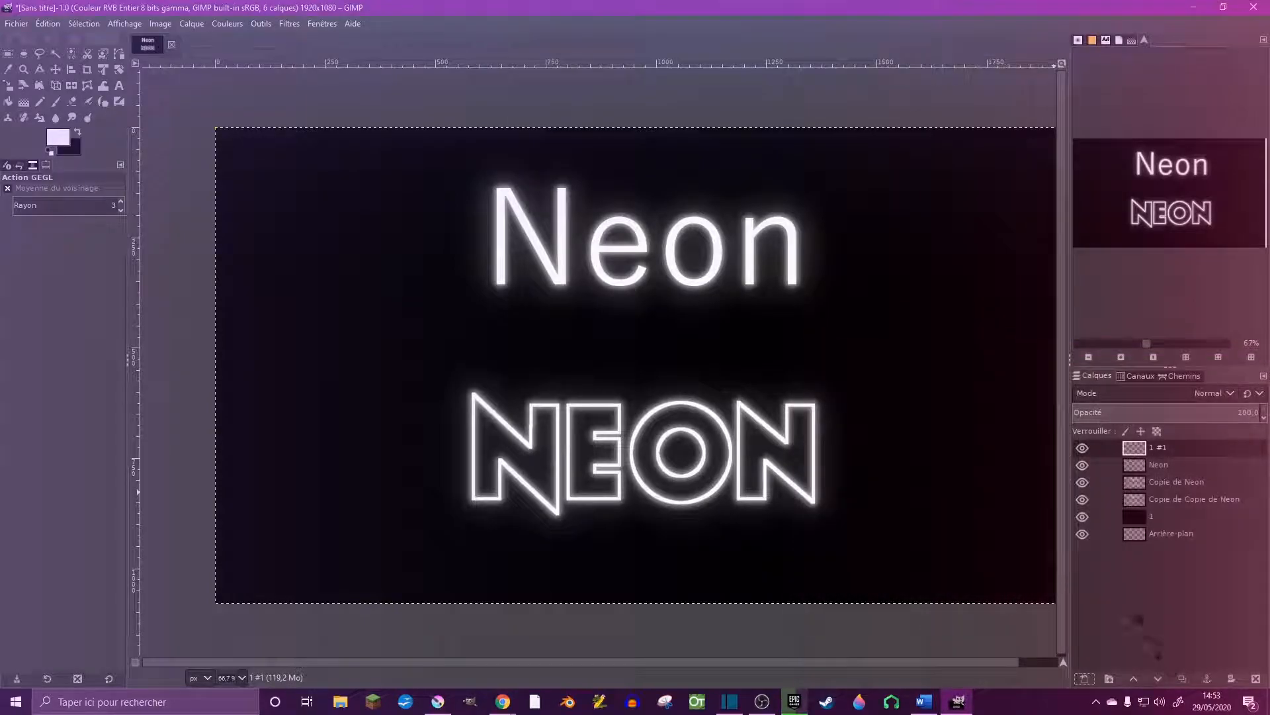
Paint soft pink (ff3ad9) spots with the Paintbrush over both Neon words on the new layer
left_click(56, 102)
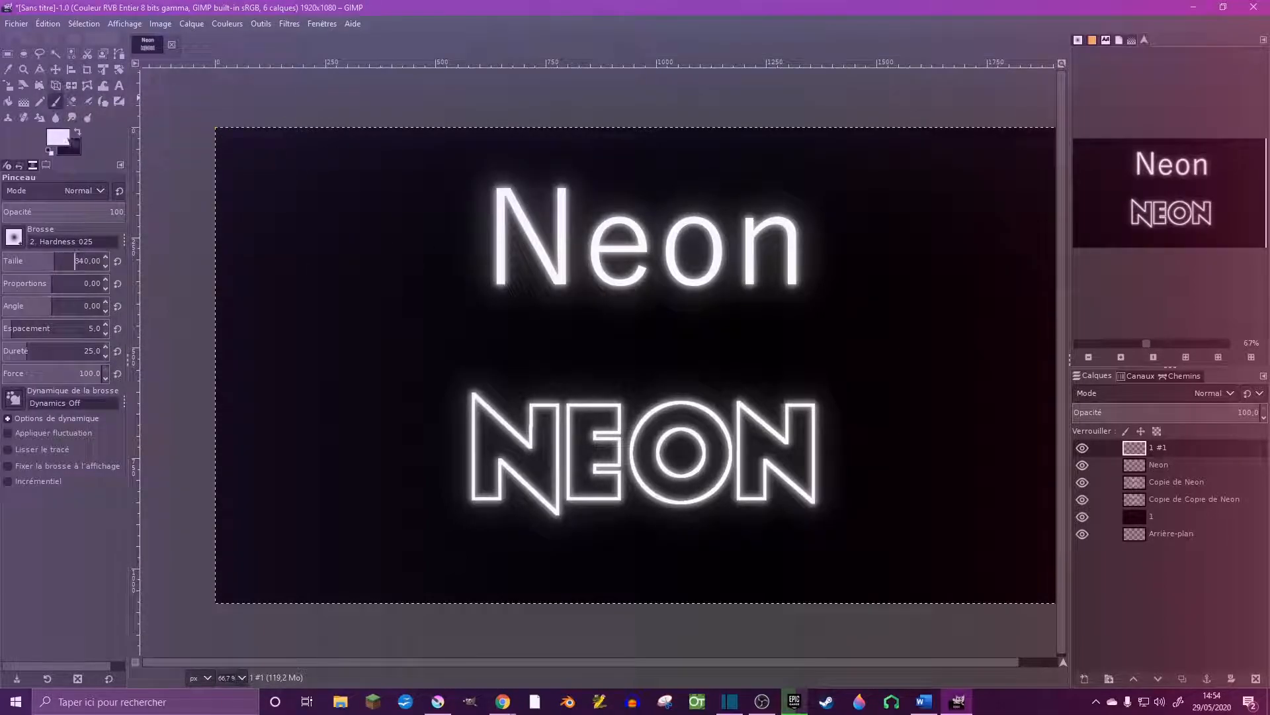
left_click(67, 139)
left_click(521, 277)
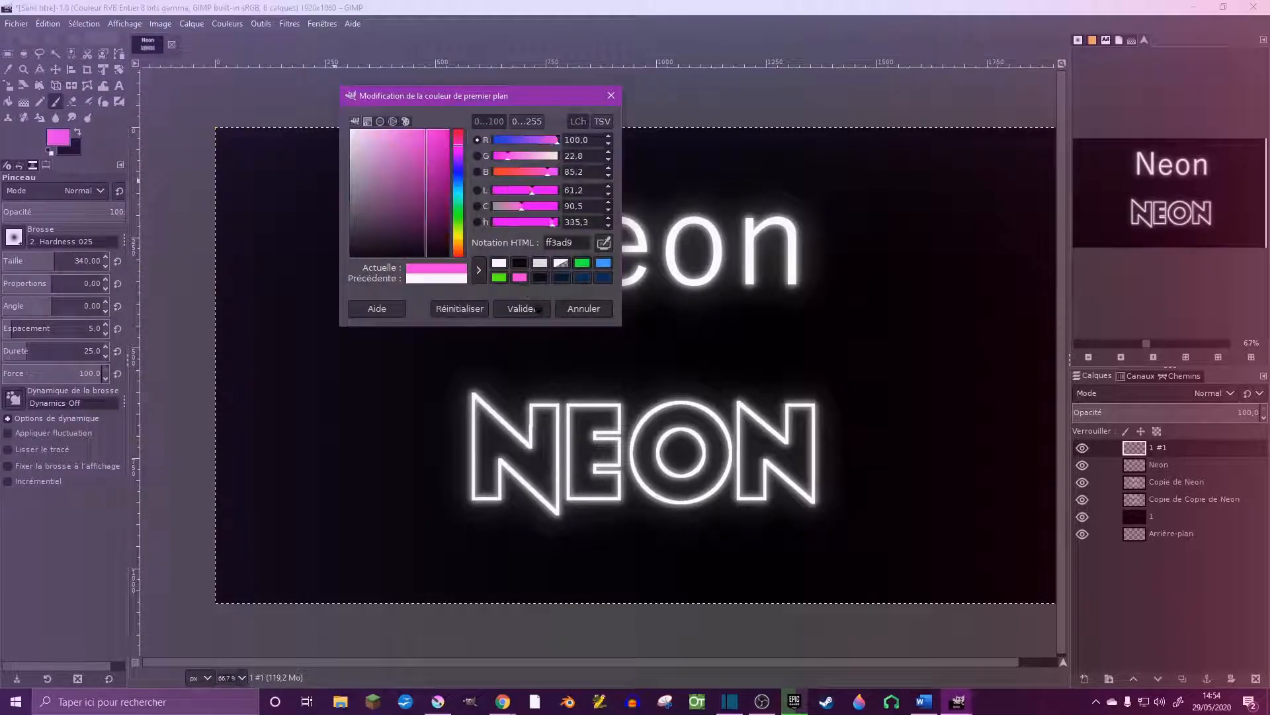
left_click(522, 309)
left_click(487, 188)
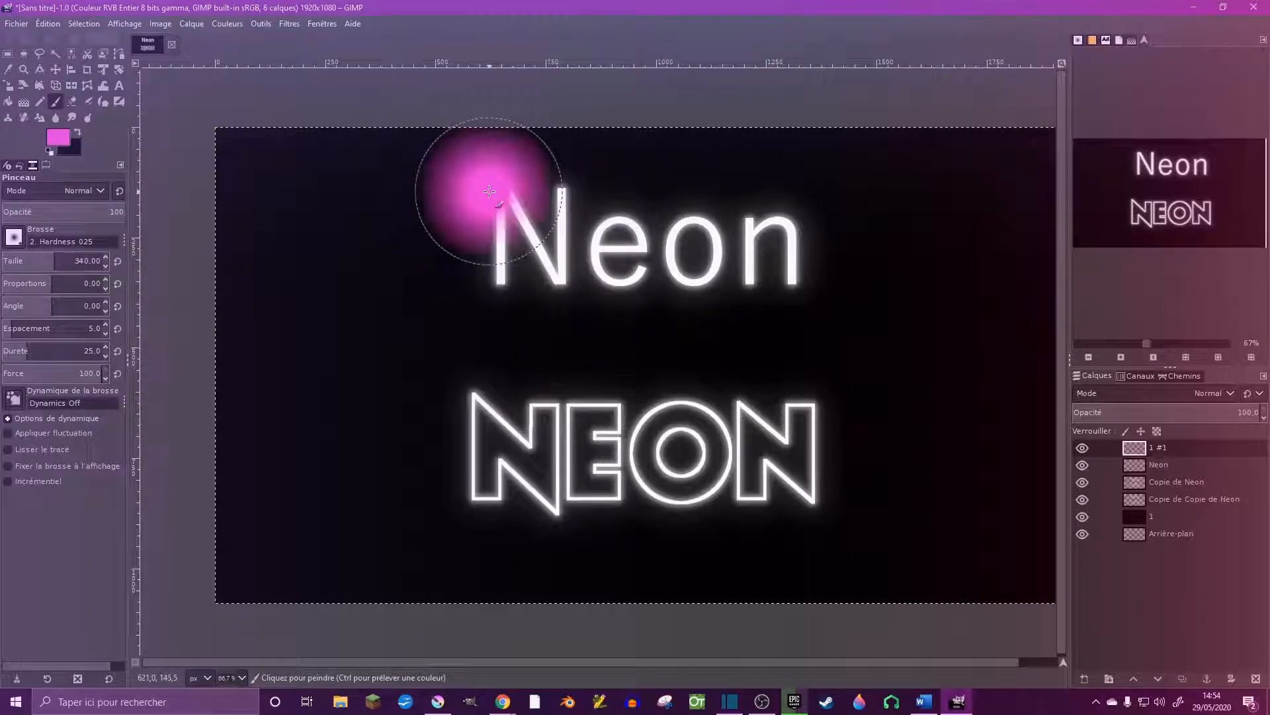
left_click(588, 291)
left_click(696, 204)
left_click(734, 307)
left_click(753, 395)
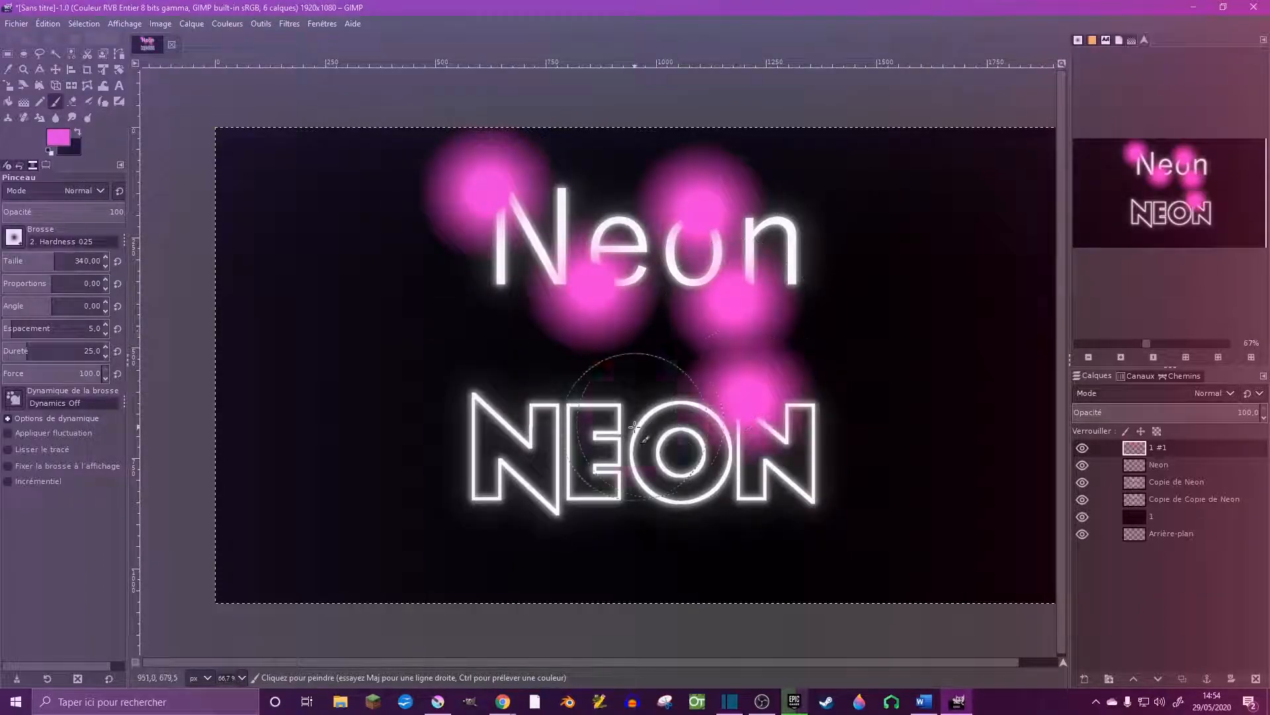
left_click(637, 431)
left_click(670, 512)
left_click(542, 502)
left_click(534, 409)
left_click(444, 413)
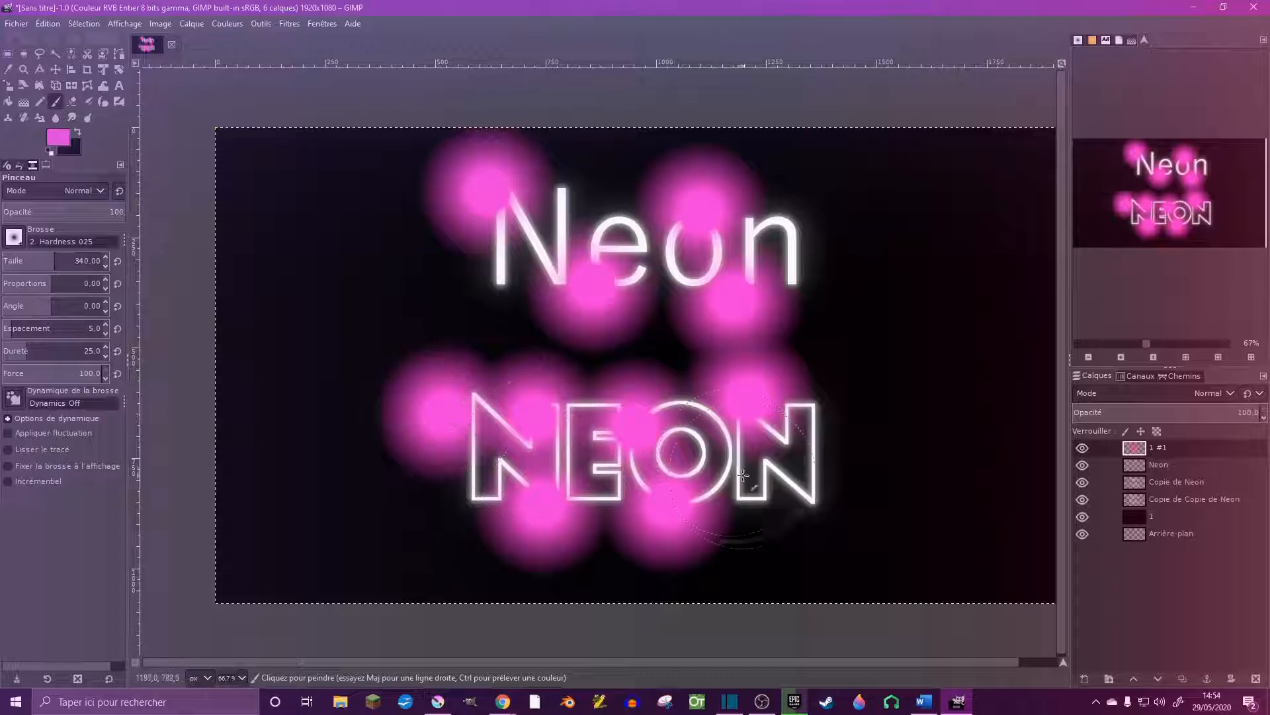
left_click(745, 477)
left_click(831, 430)
left_click(599, 229)
left_click(563, 173)
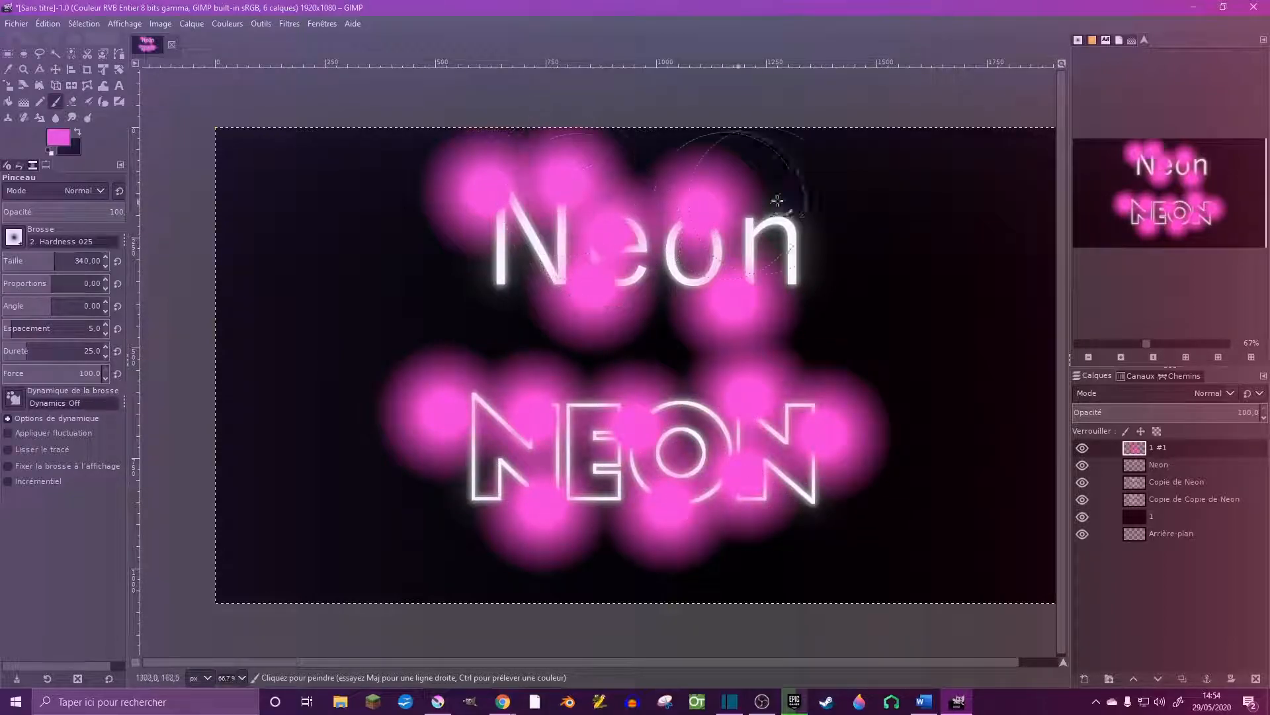
left_click(794, 192)
left_click(513, 311)
left_click(465, 274)
left_click(674, 340)
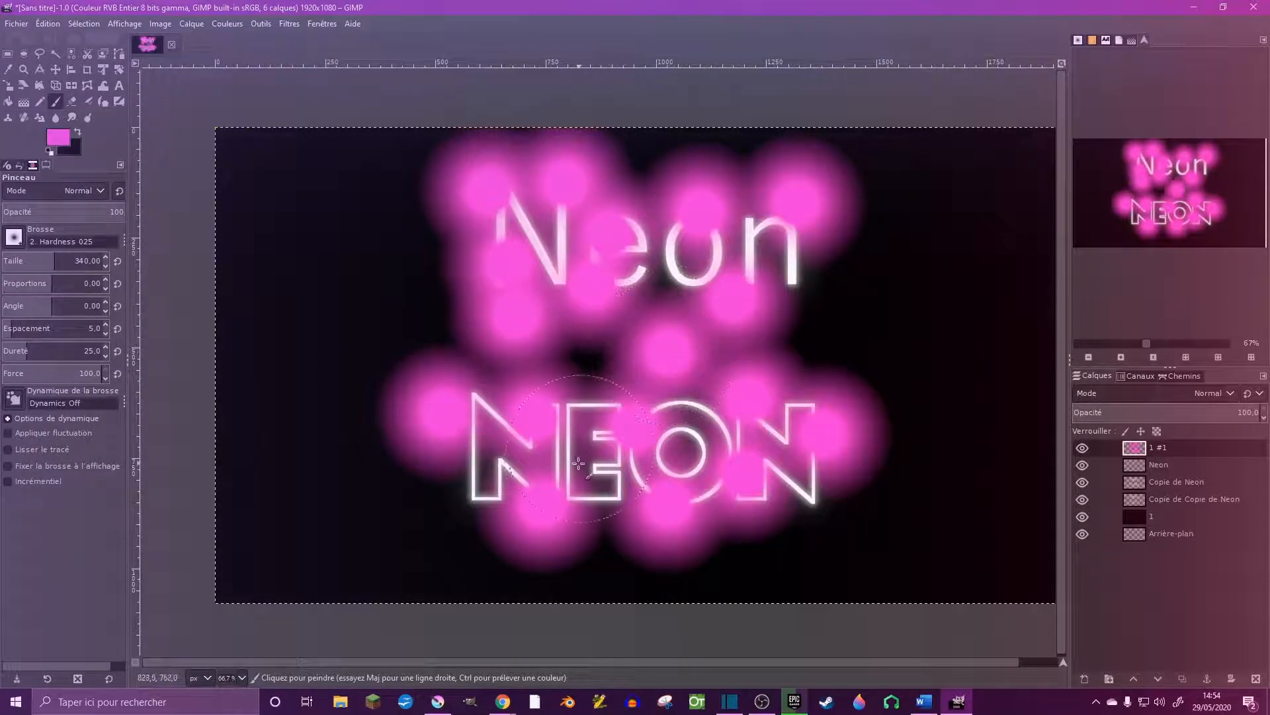
left_click(576, 467)
left_click(643, 486)
left_click(584, 536)
left_click(475, 510)
left_click(697, 395)
left_click(810, 516)
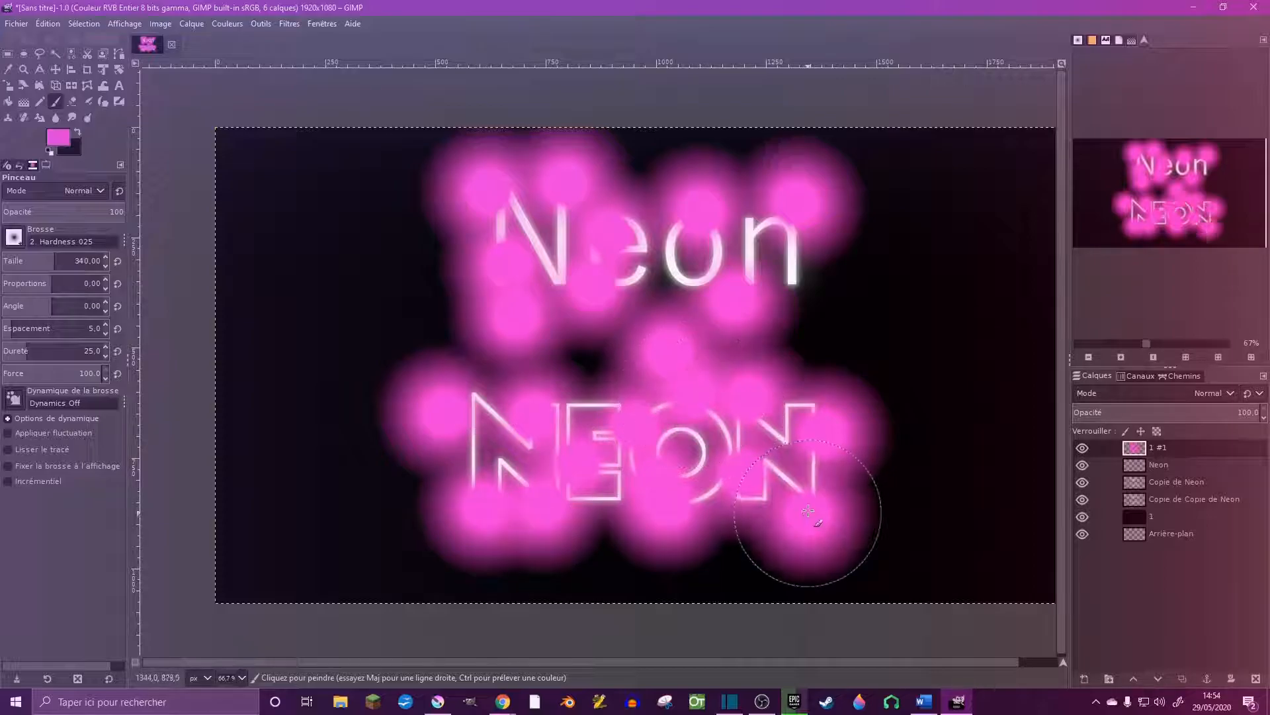
left_click(731, 245)
left_click(680, 274)
left_click(628, 198)
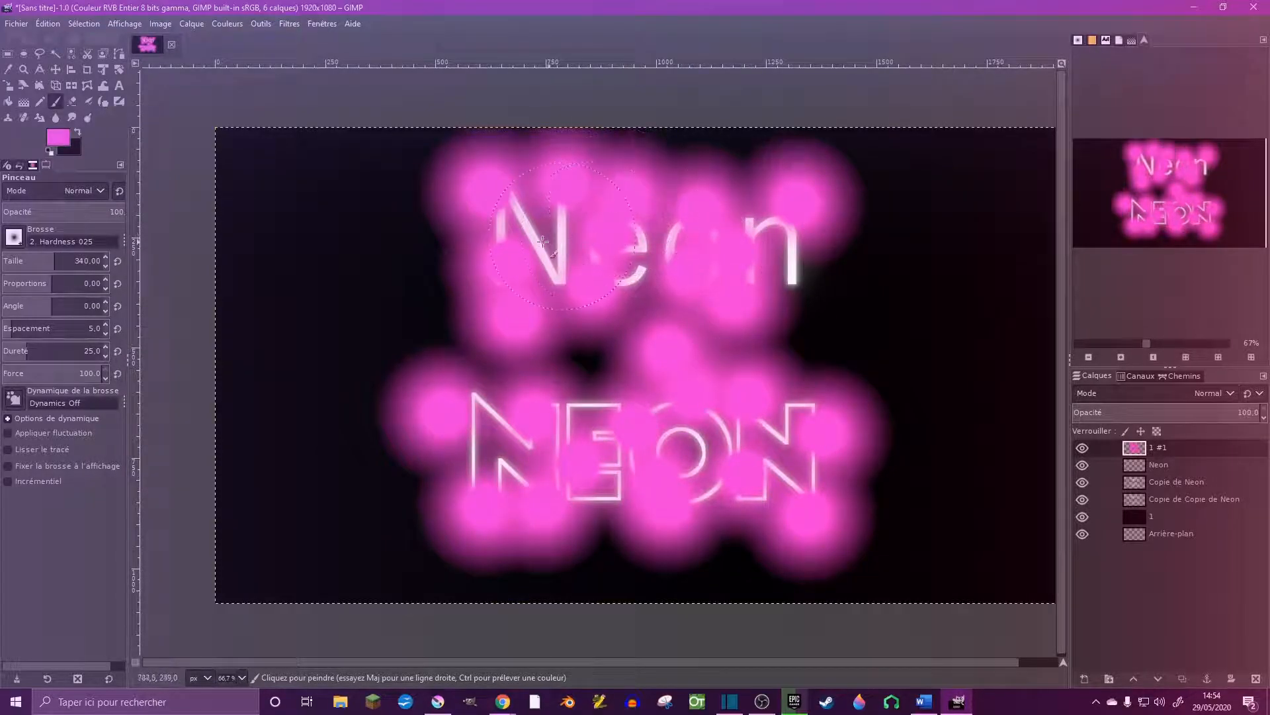
left_click(539, 244)
left_click(819, 274)
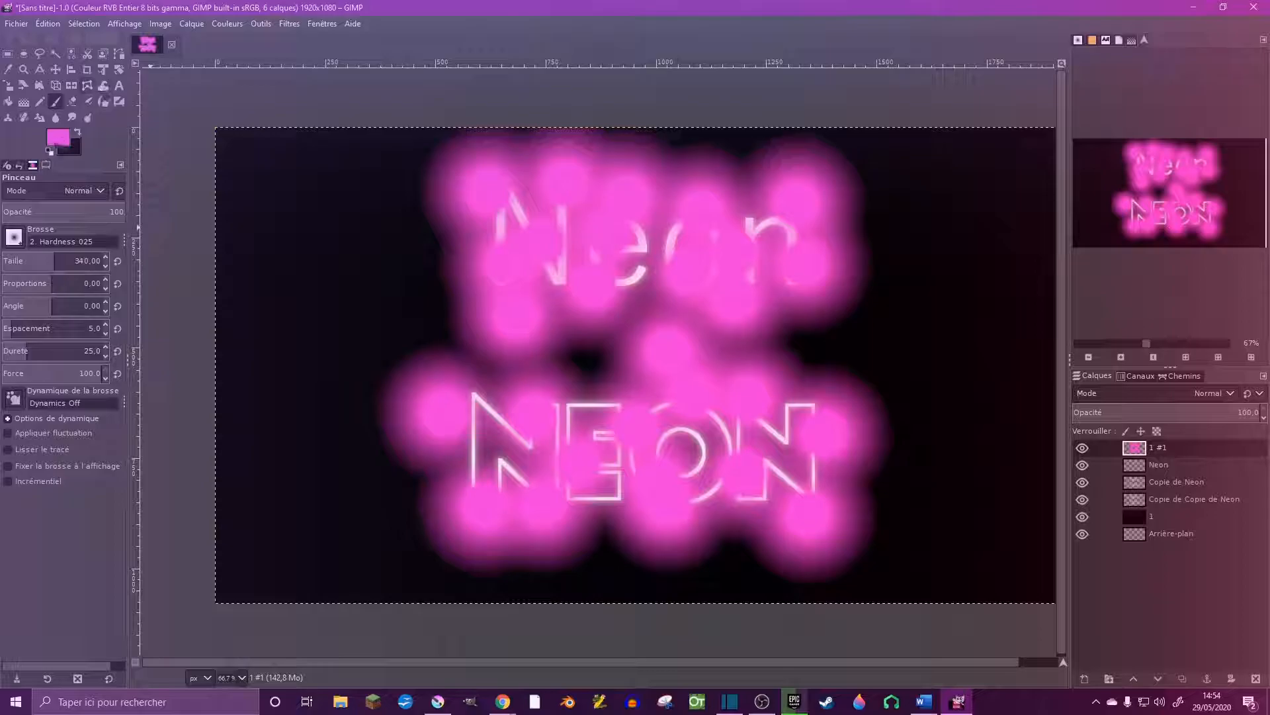
Set the foreground colour to blue 3a9aff and dab soft spots over the letters among the pink ones
left_click(57, 137)
left_click(500, 277)
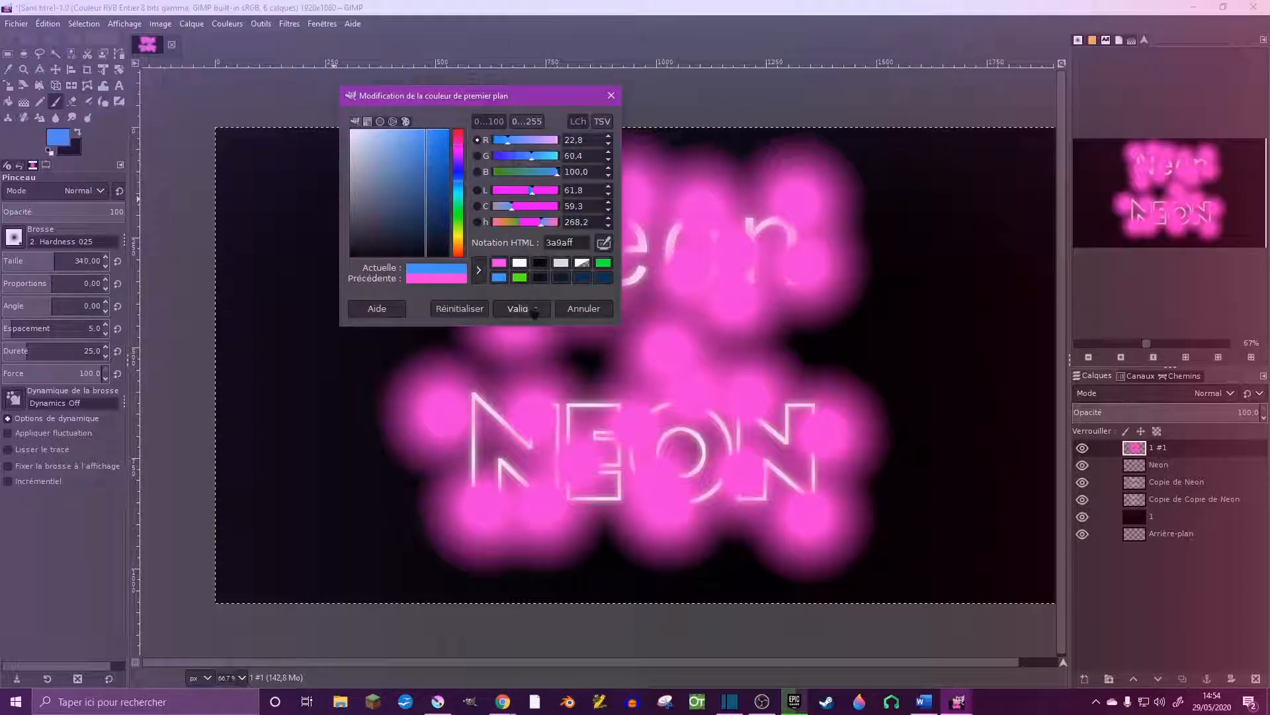
left_click(522, 309)
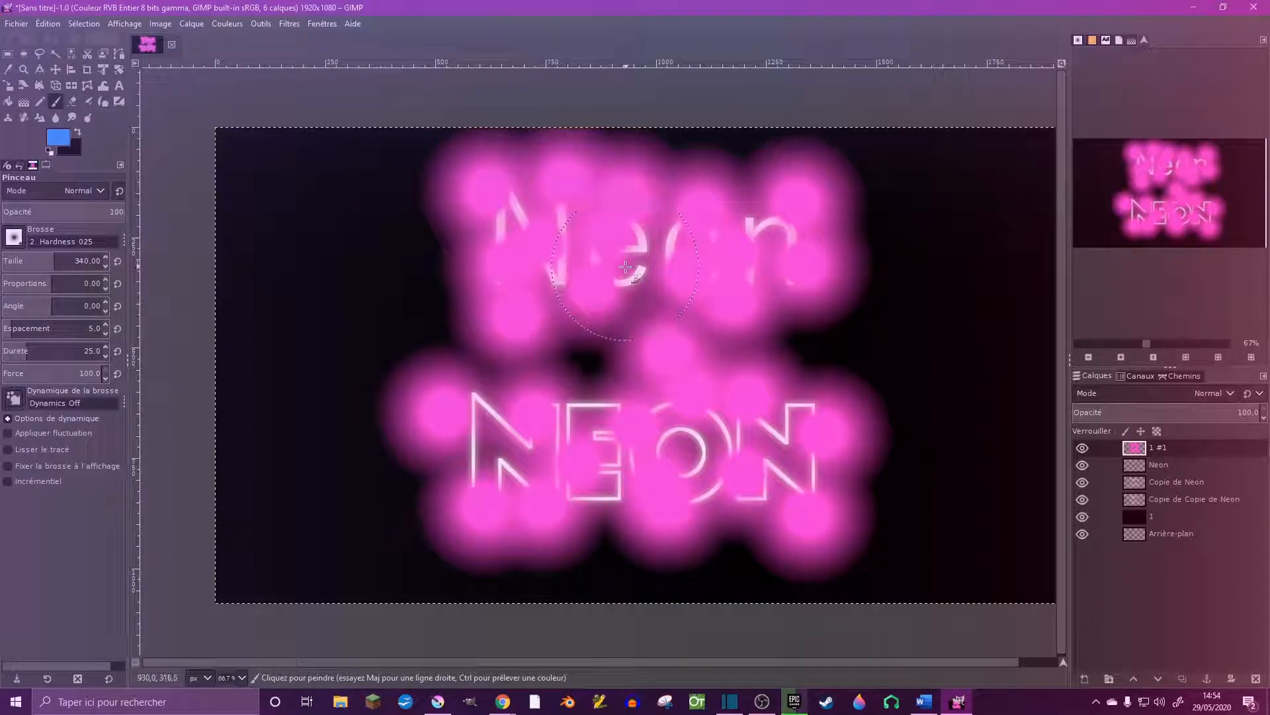
left_click(626, 268)
left_click(661, 232)
left_click(766, 231)
left_click(771, 271)
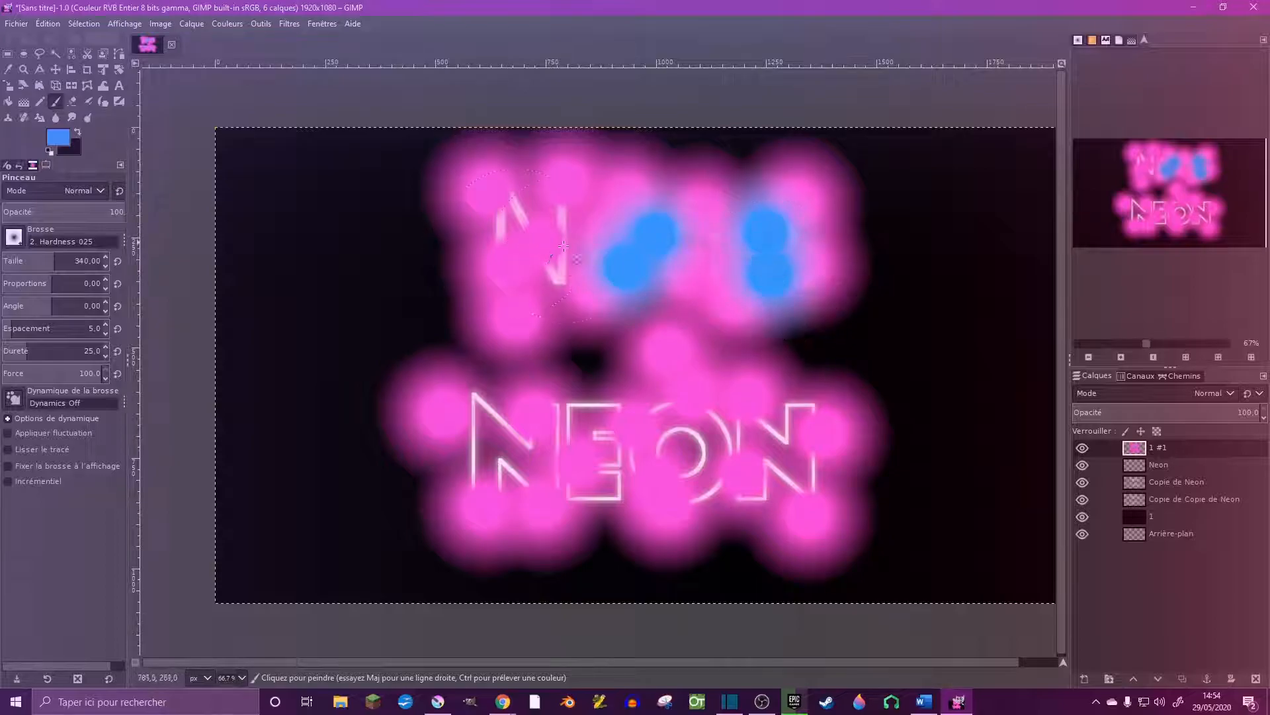
left_click(559, 278)
left_click(560, 222)
left_click(507, 225)
left_click(600, 415)
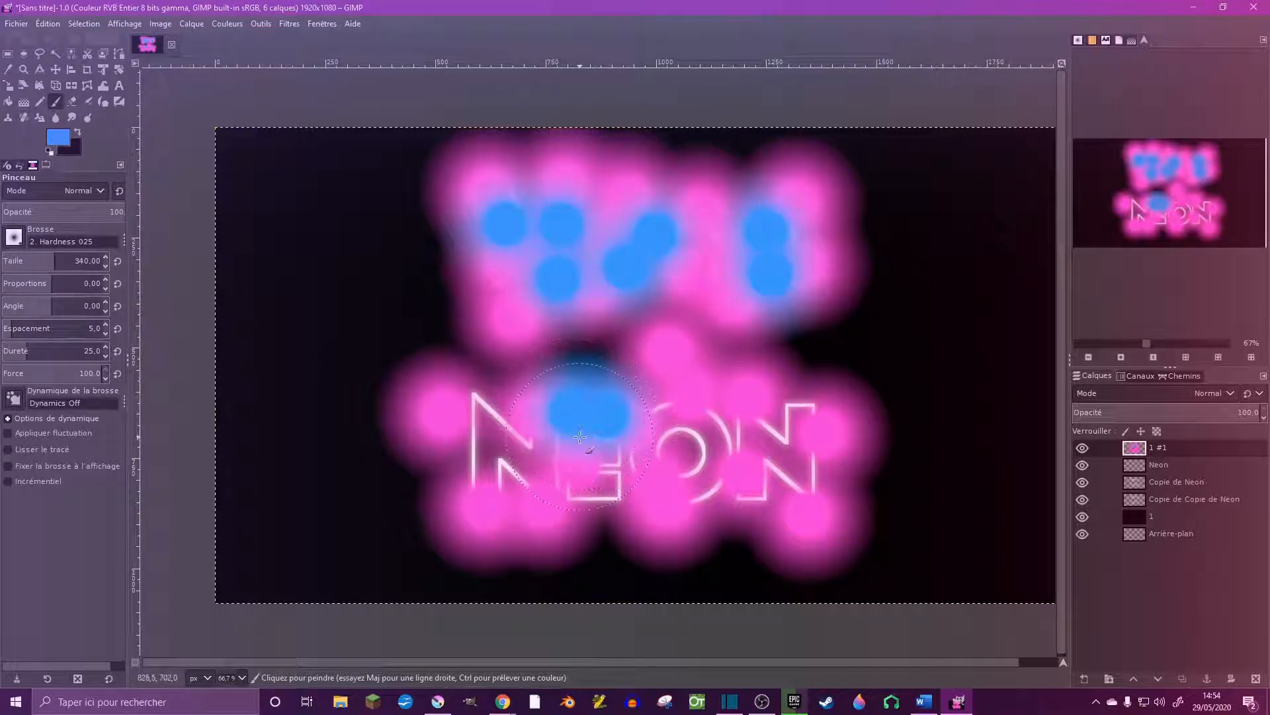
left_click(632, 457)
left_click(595, 503)
left_click(503, 433)
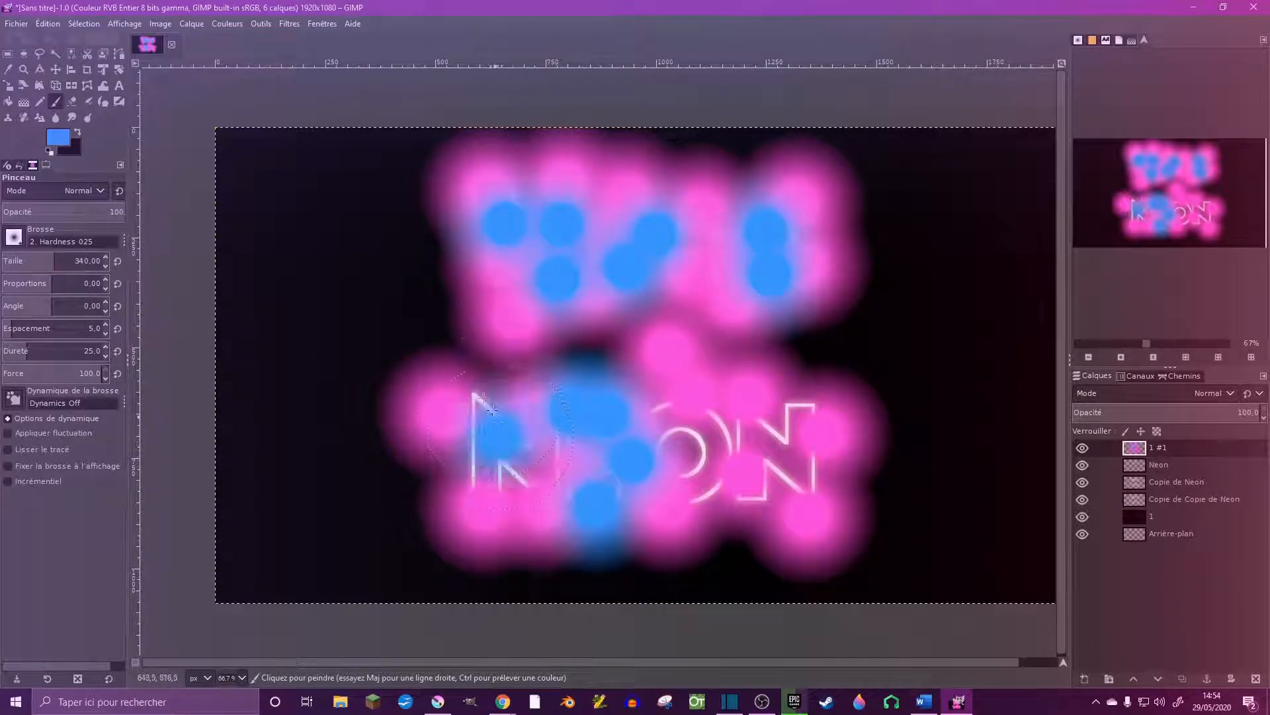
left_click(485, 392)
left_click(483, 489)
left_click(691, 456)
left_click(708, 405)
left_click(747, 450)
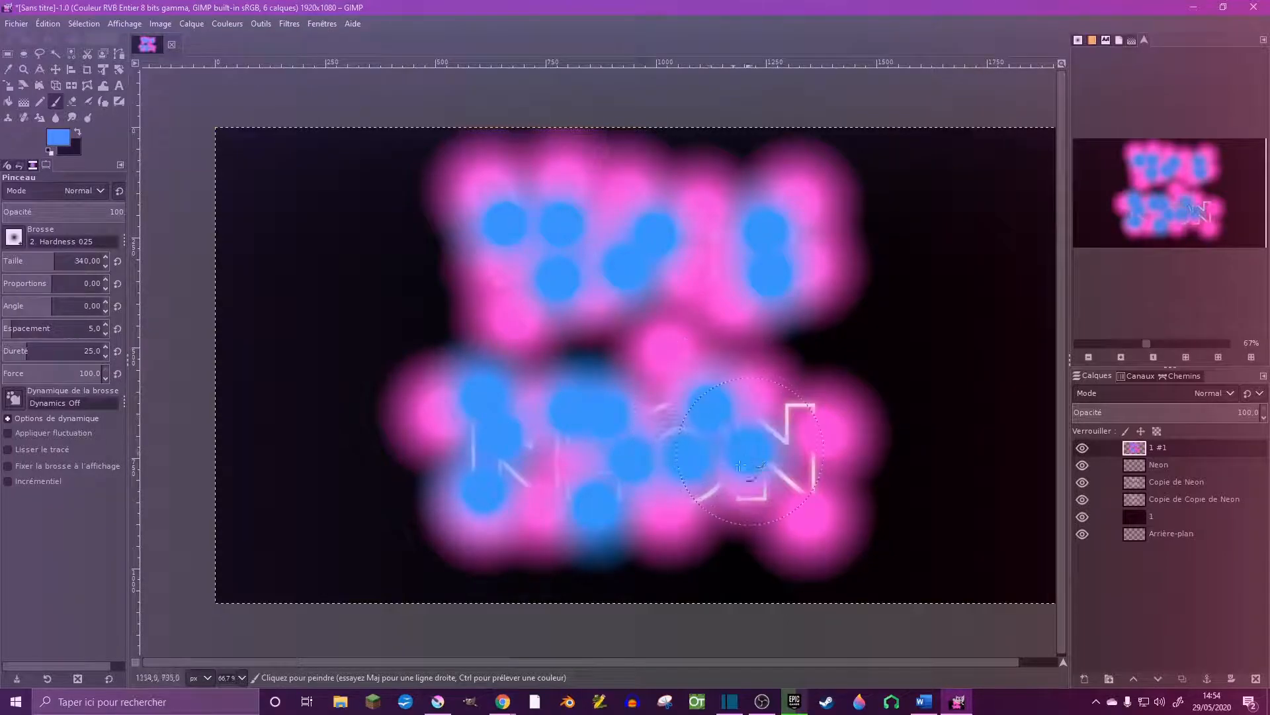
left_click(724, 503)
left_click(790, 490)
left_click(794, 397)
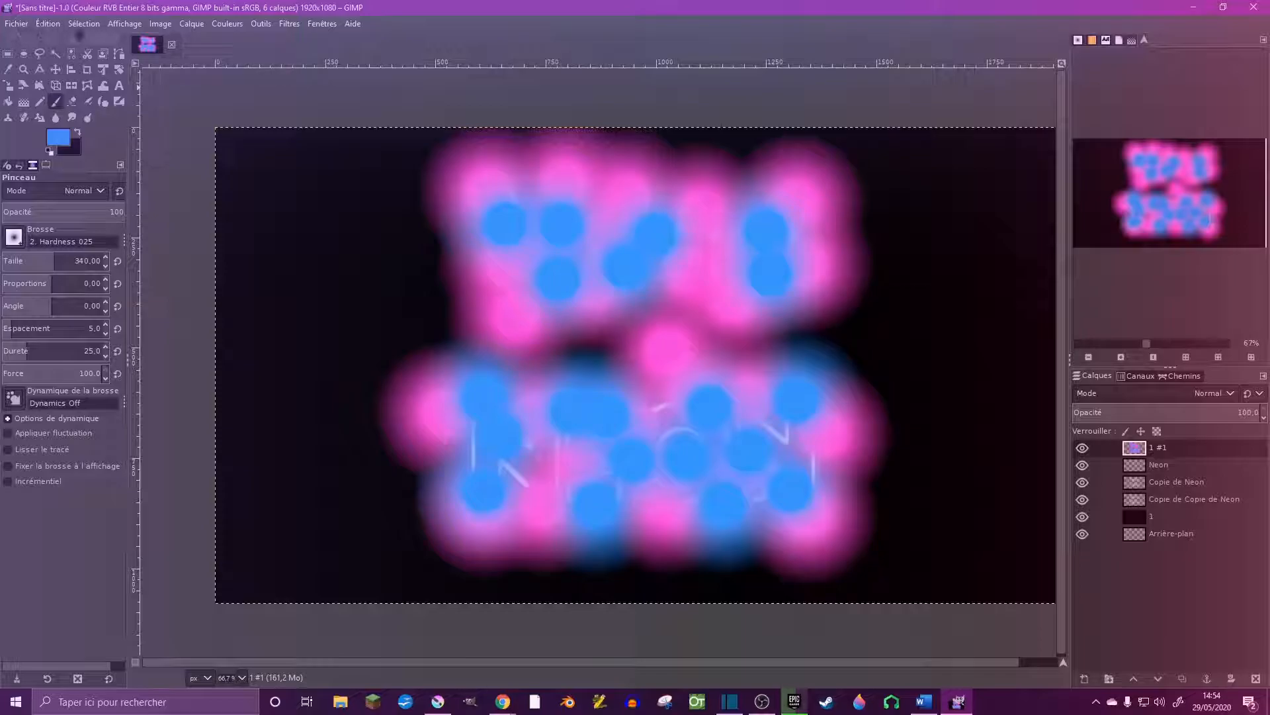
Set the foreground colour to purple a51beb and dab more spots over and between the two words
left_click(61, 138)
left_click_drag(458, 171, 439, 140)
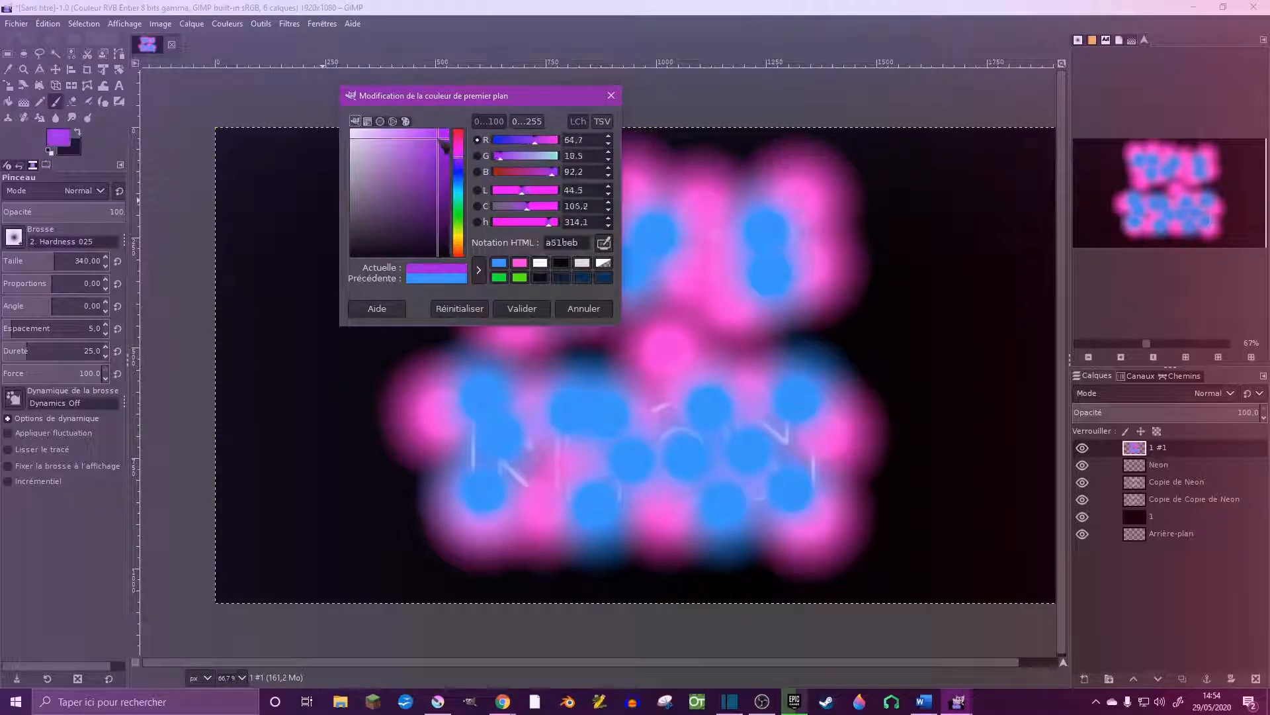
left_click(522, 308)
left_click(525, 363)
left_click(587, 345)
left_click(726, 401)
left_click(713, 342)
left_click(804, 402)
left_click(769, 453)
left_click(660, 465)
left_click(765, 310)
left_click(833, 324)
left_click(860, 416)
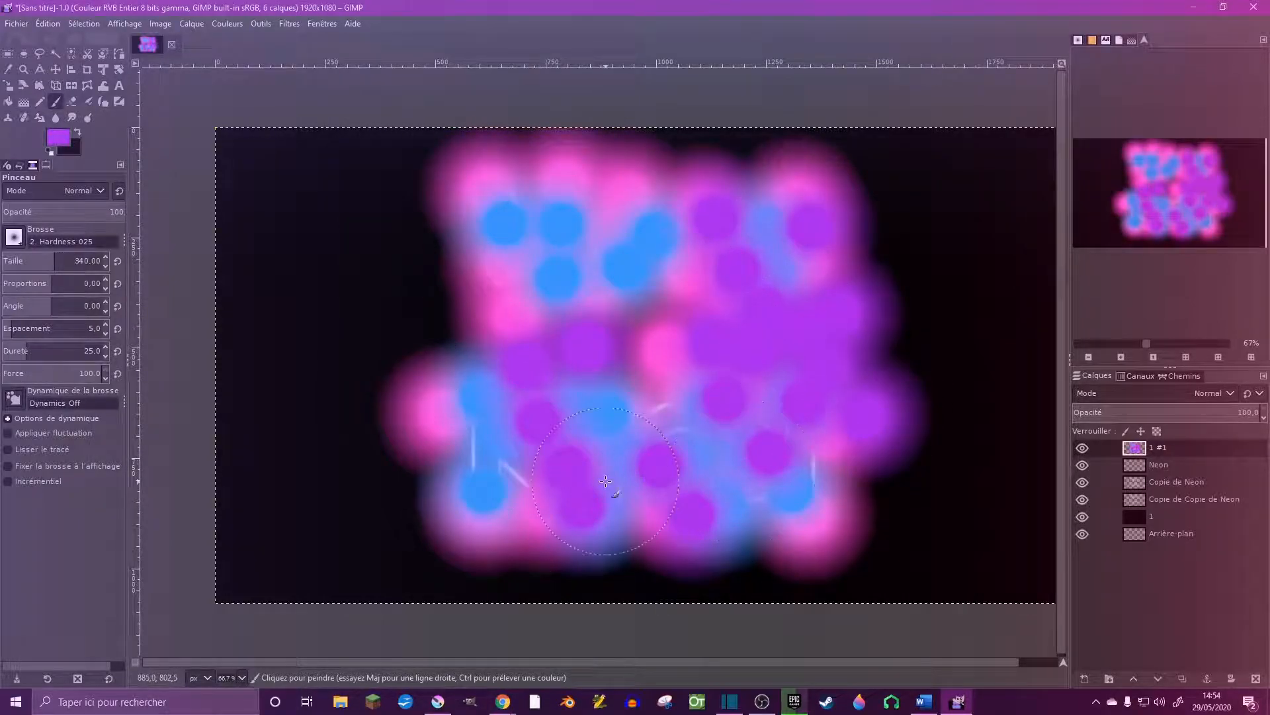
left_click(562, 249)
left_click(522, 199)
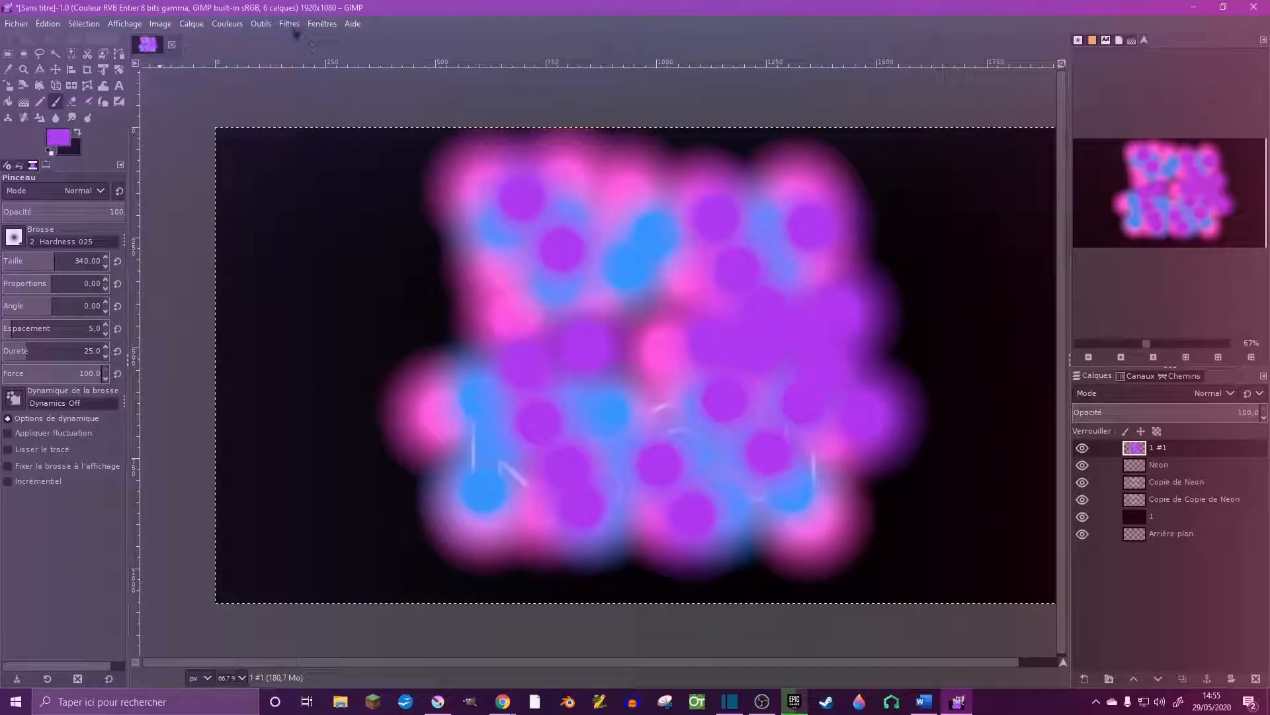
Apply a Gaussian blur of 39.65 in X and Y to the painted colour layer 1 #1
left_click(290, 24)
mouse_move(326, 110)
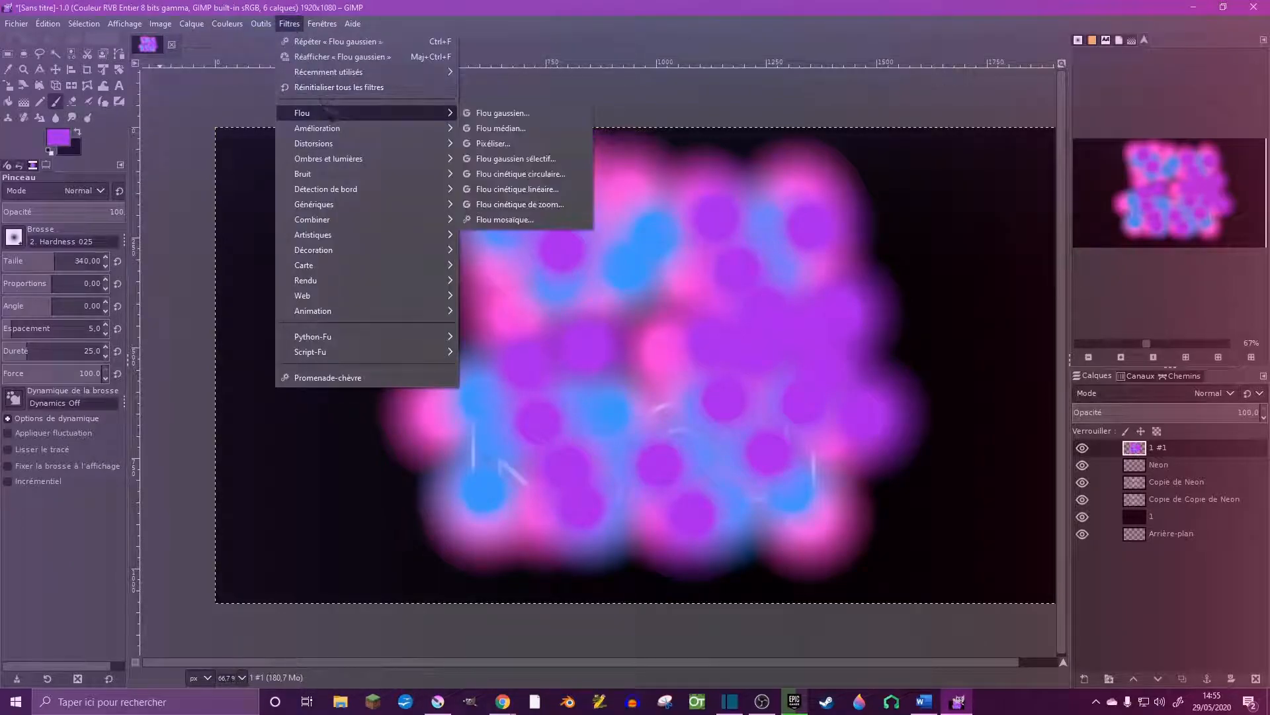
left_click(503, 113)
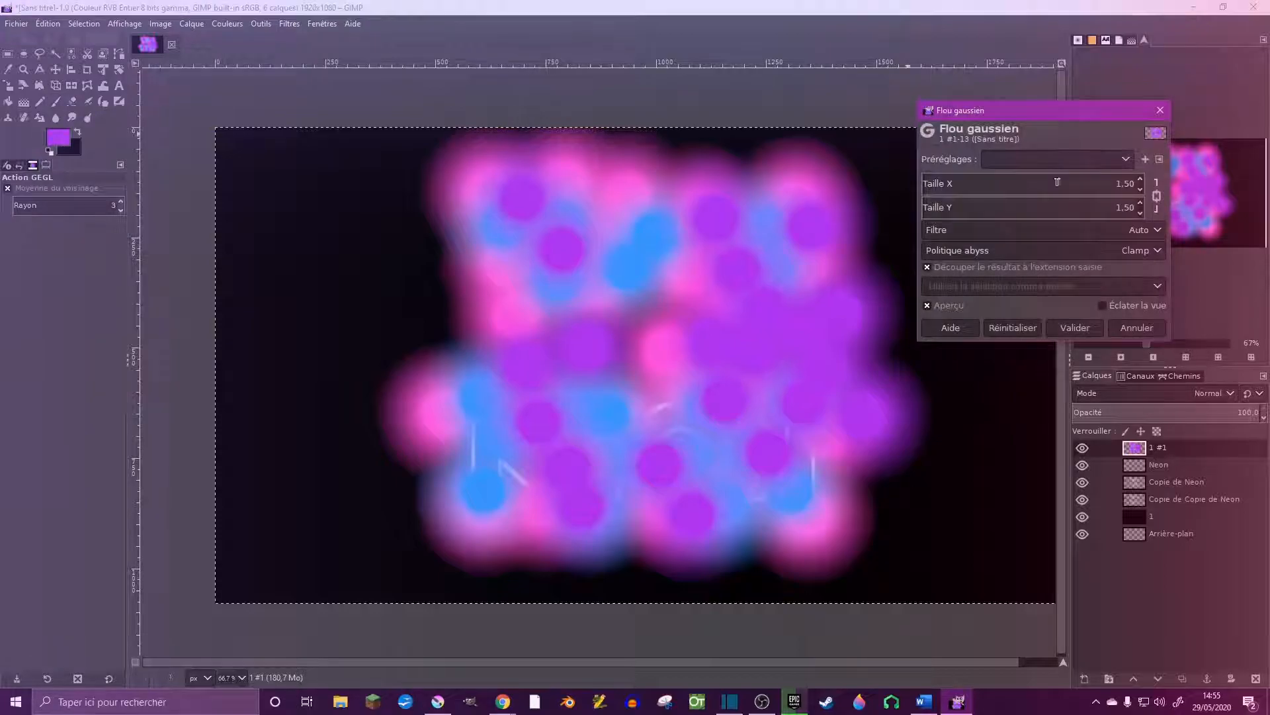
left_click(985, 184)
mouse_move(985, 183)
left_mouse_down()
mouse_move(1026, 184)
mouse_move(991, 177)
mouse_move(1008, 177)
left_mouse_up()
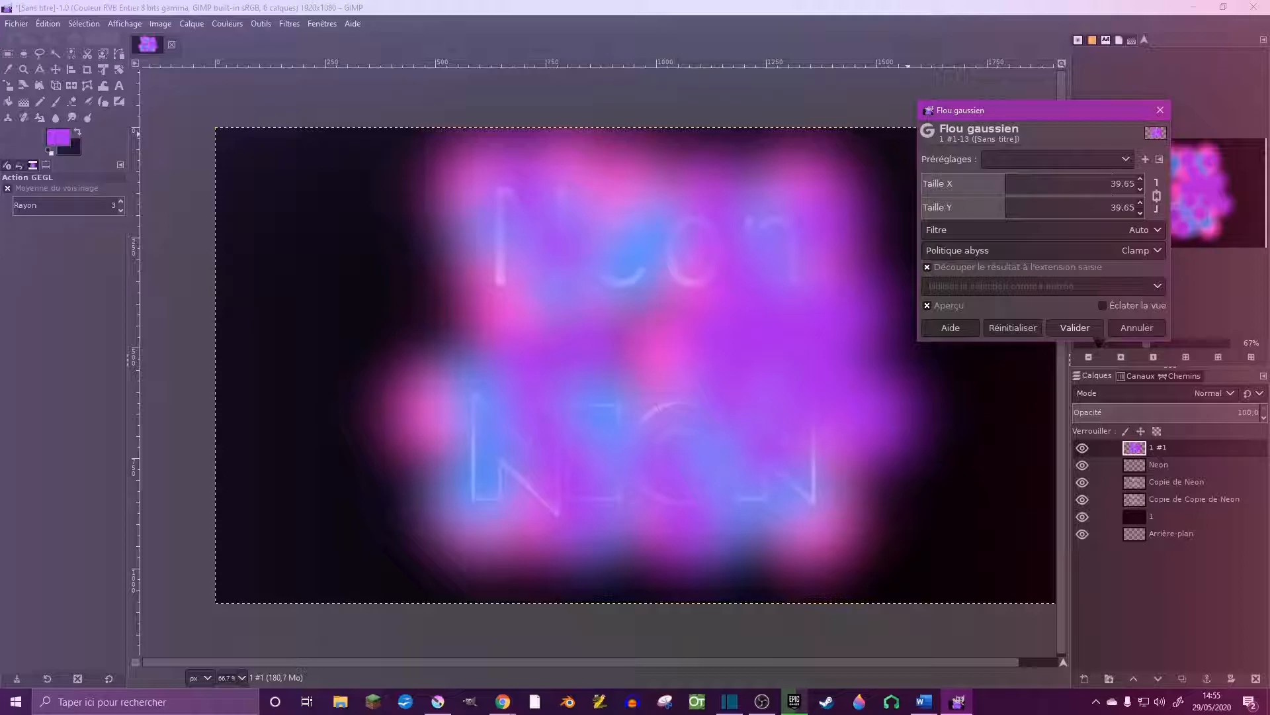
key("Return")
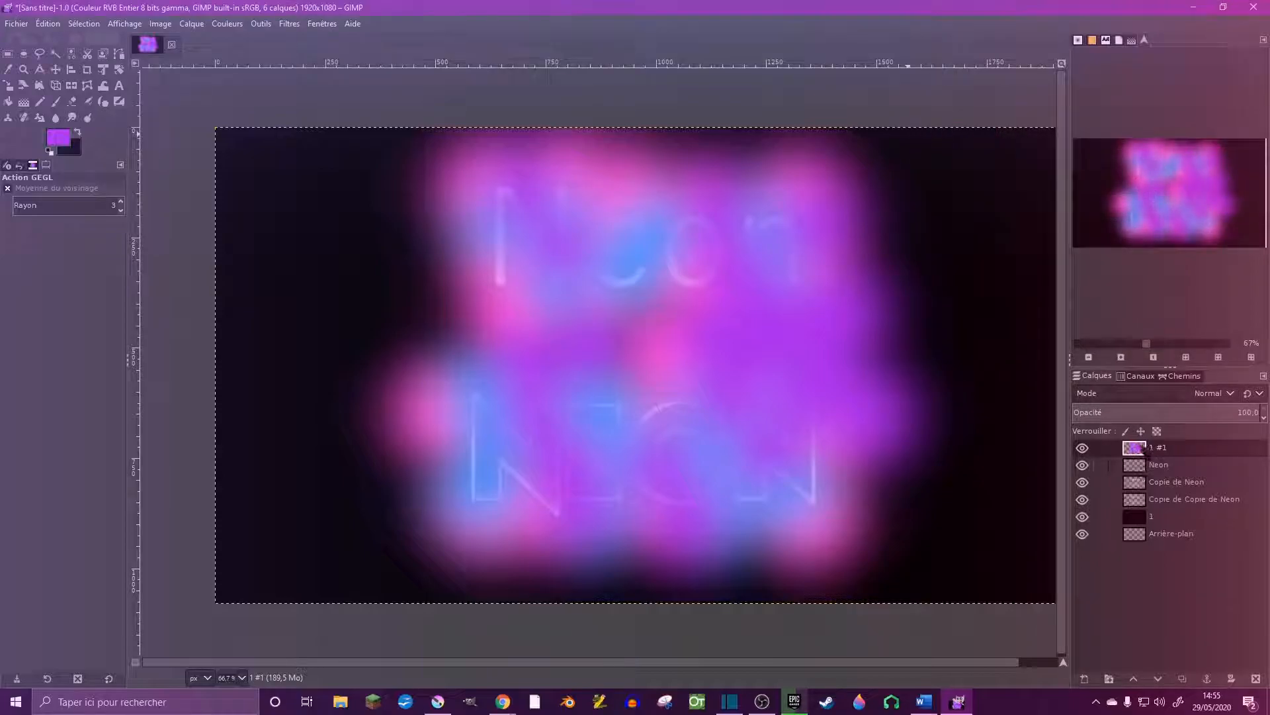
Set the blending mode of the painted colour layer 1 #1 to Couleur TSL
left_click(1190, 397)
scroll(1165, 352, "down", 3)
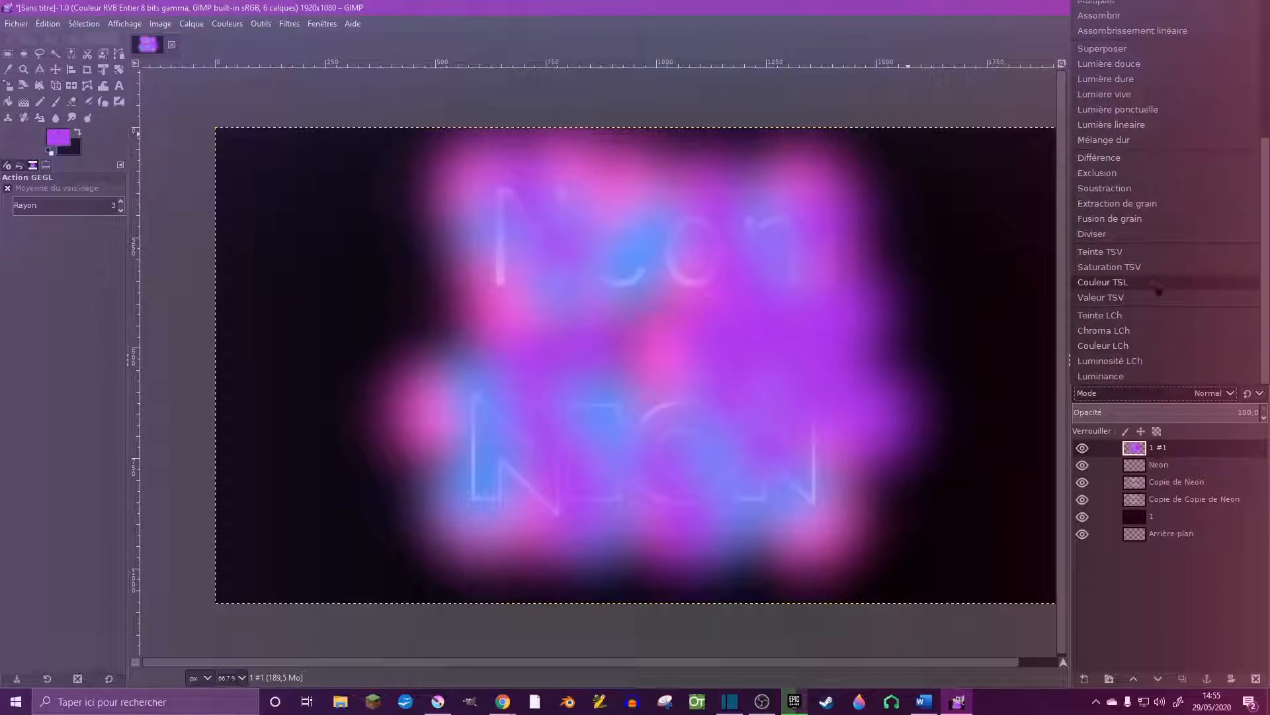
left_click(1104, 282)
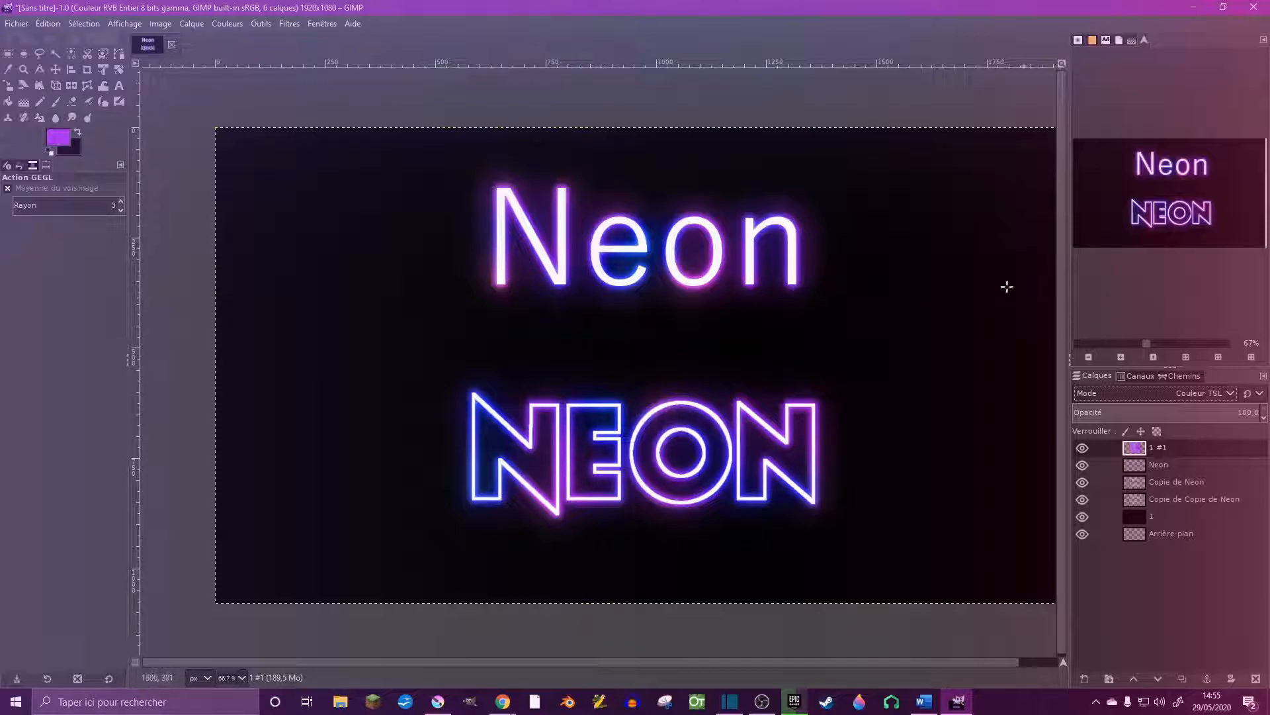
scroll(589, 304, "up", 1)
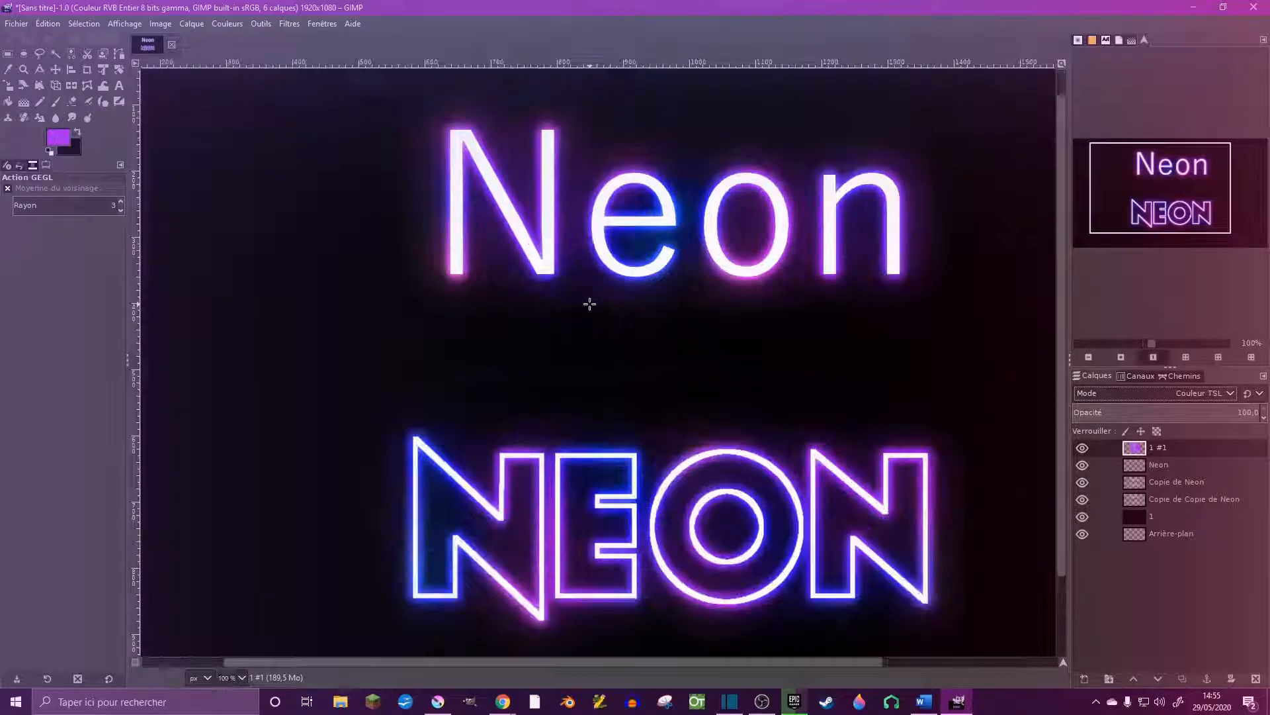
scroll(590, 303, "up", 1)
scroll(665, 295, "down", 1)
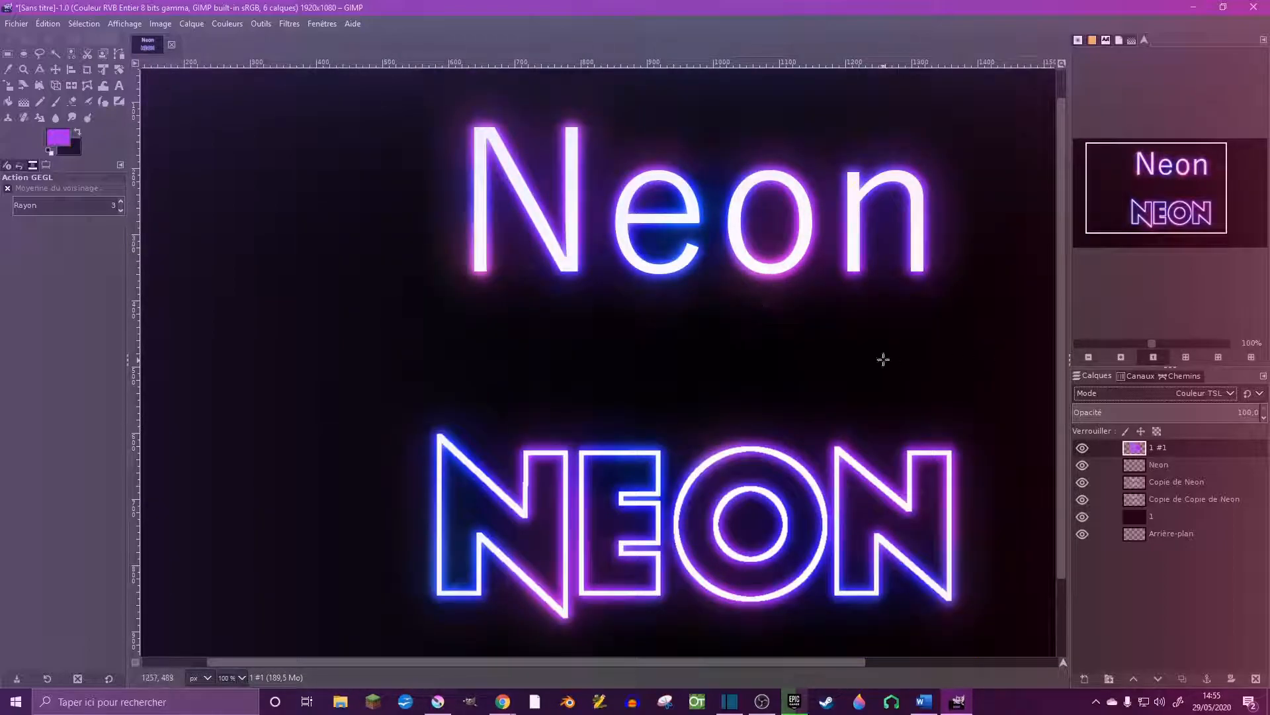
scroll(883, 359, "down", 1)
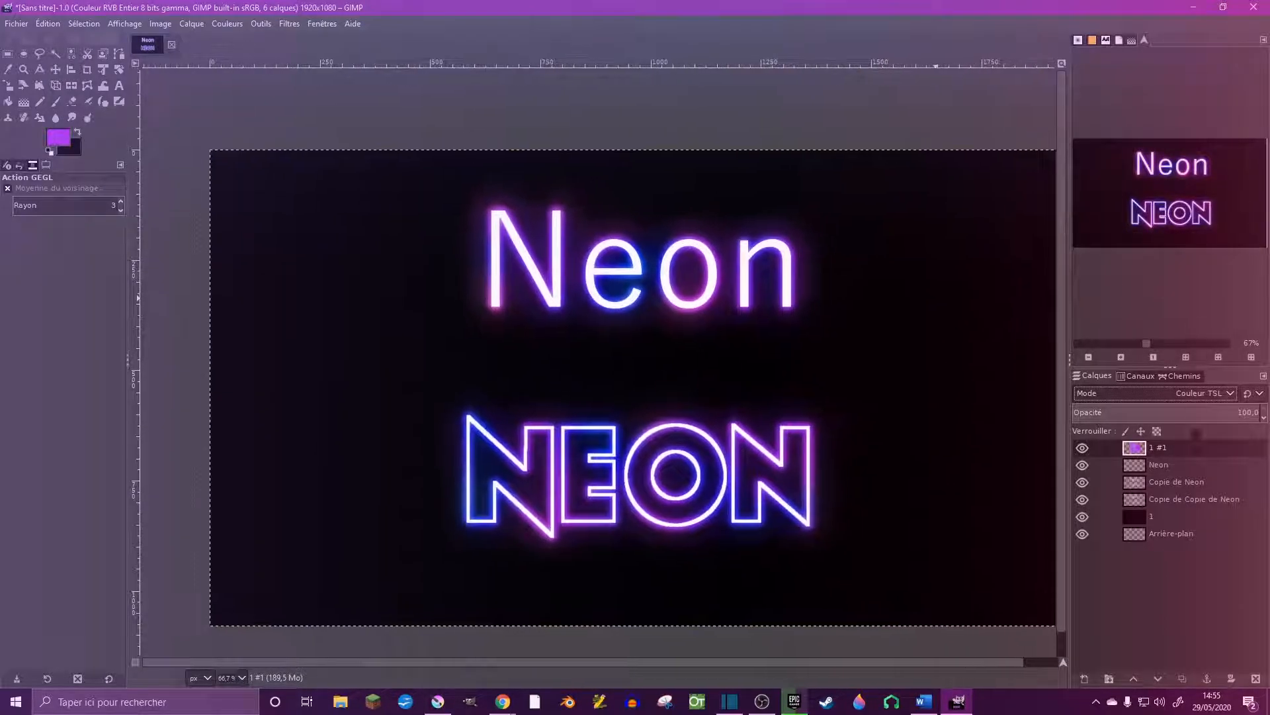
On background layer 1, open the Curves adjustment and raise the Value curve's black point to output 9 at input 0
left_click(1178, 516)
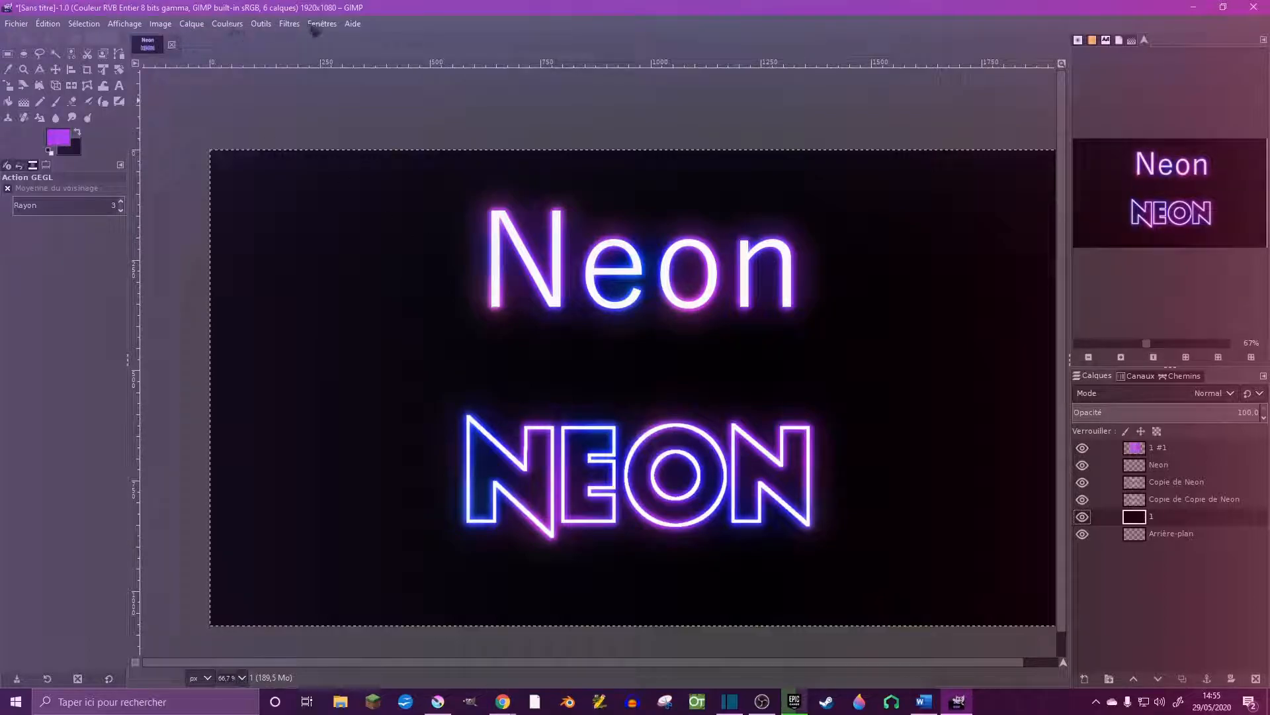
left_click(291, 24)
mouse_move(228, 26)
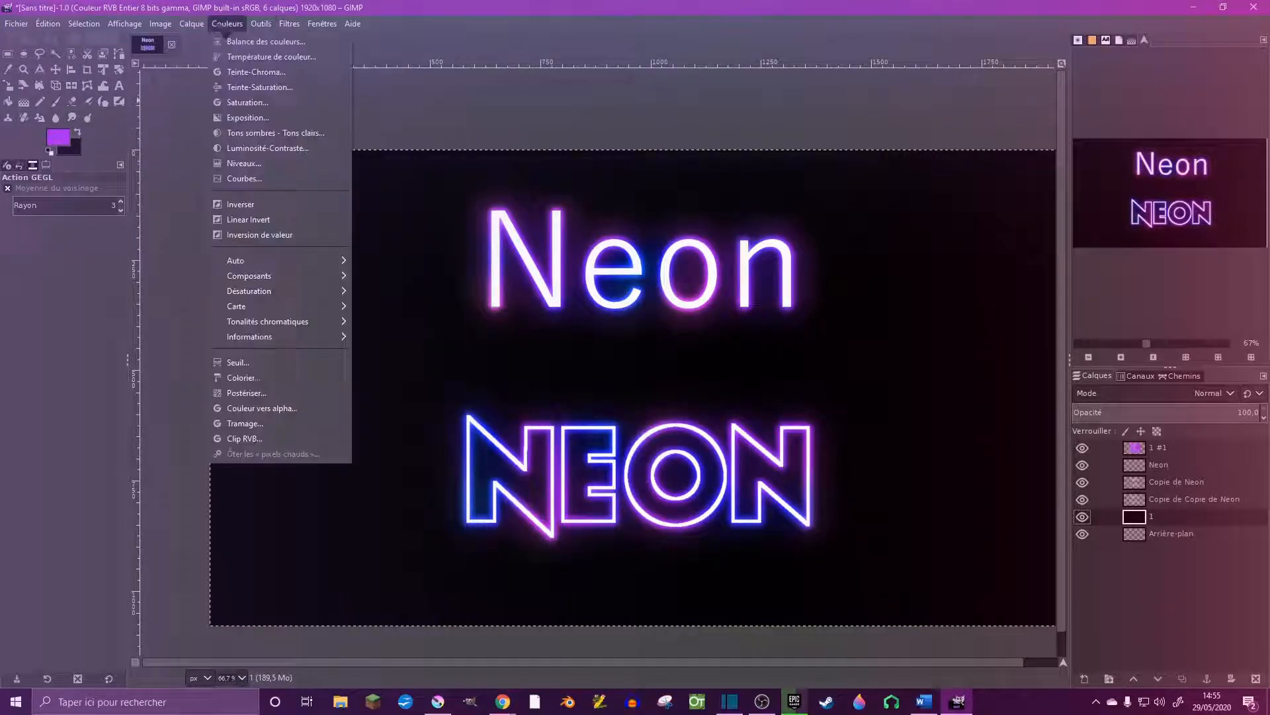
left_click(245, 178)
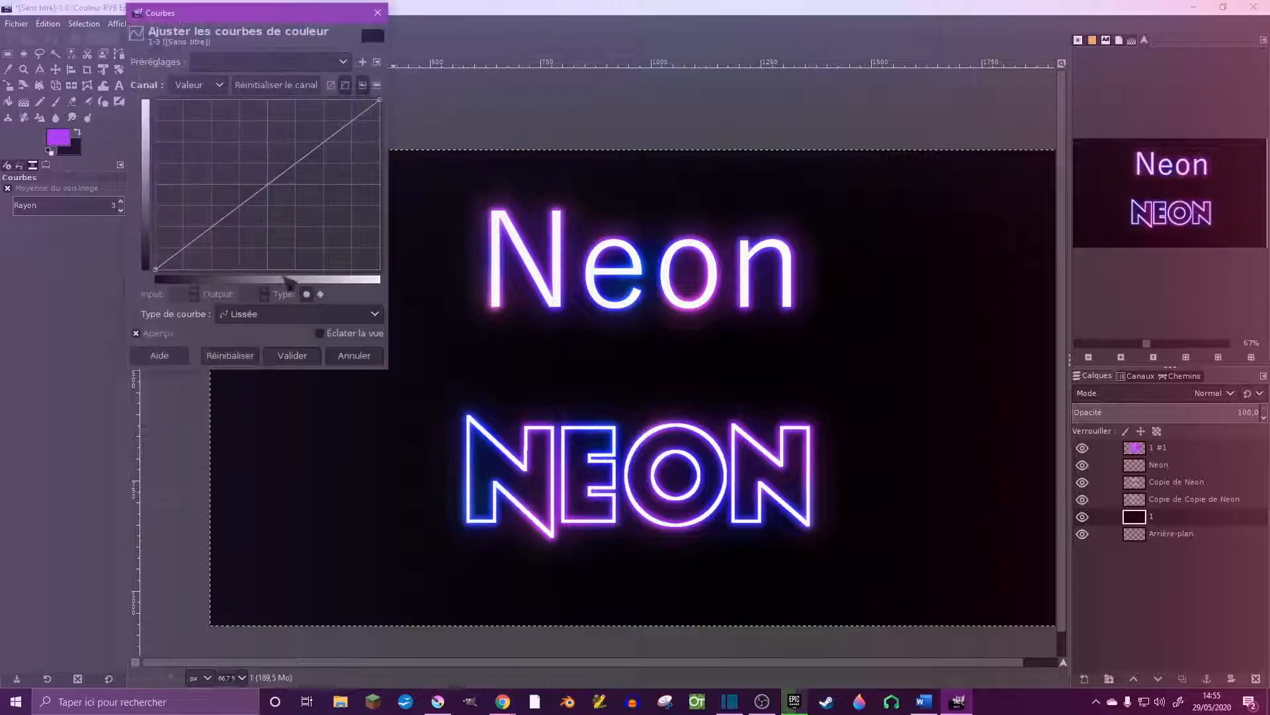
mouse_move(154, 269)
left_mouse_down()
mouse_move(192, 269)
mouse_move(163, 249)
mouse_move(161, 215)
mouse_move(155, 263)
left_mouse_up()
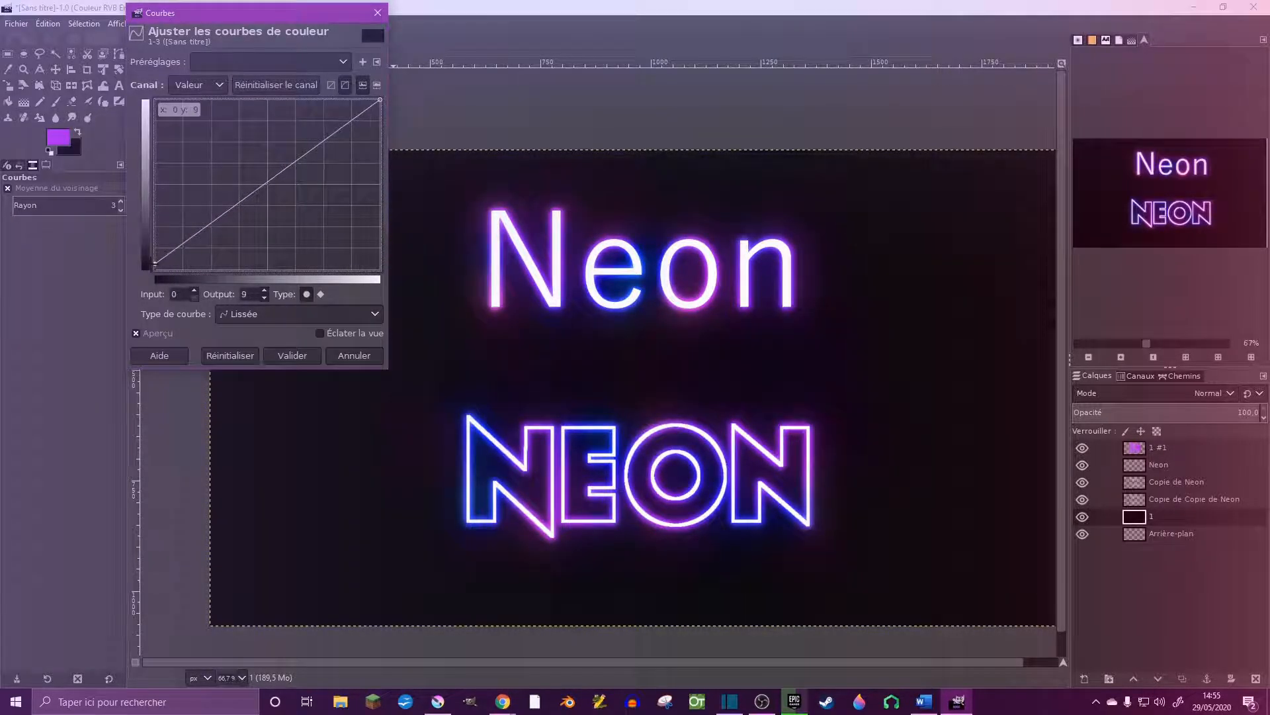
Raise the Blue channel curve's black point to output 20 at input 0 and apply the curves adjustment
left_click(199, 85)
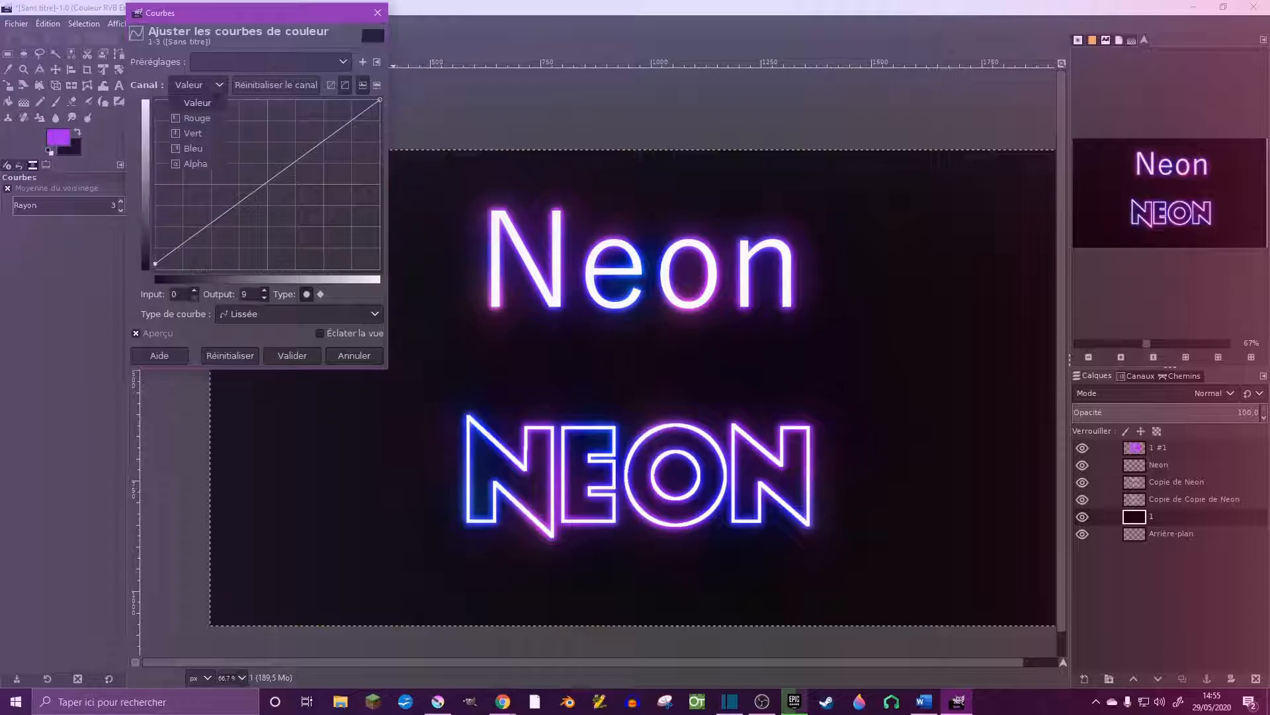
left_click(193, 148)
left_click_drag(154, 270, 154, 259)
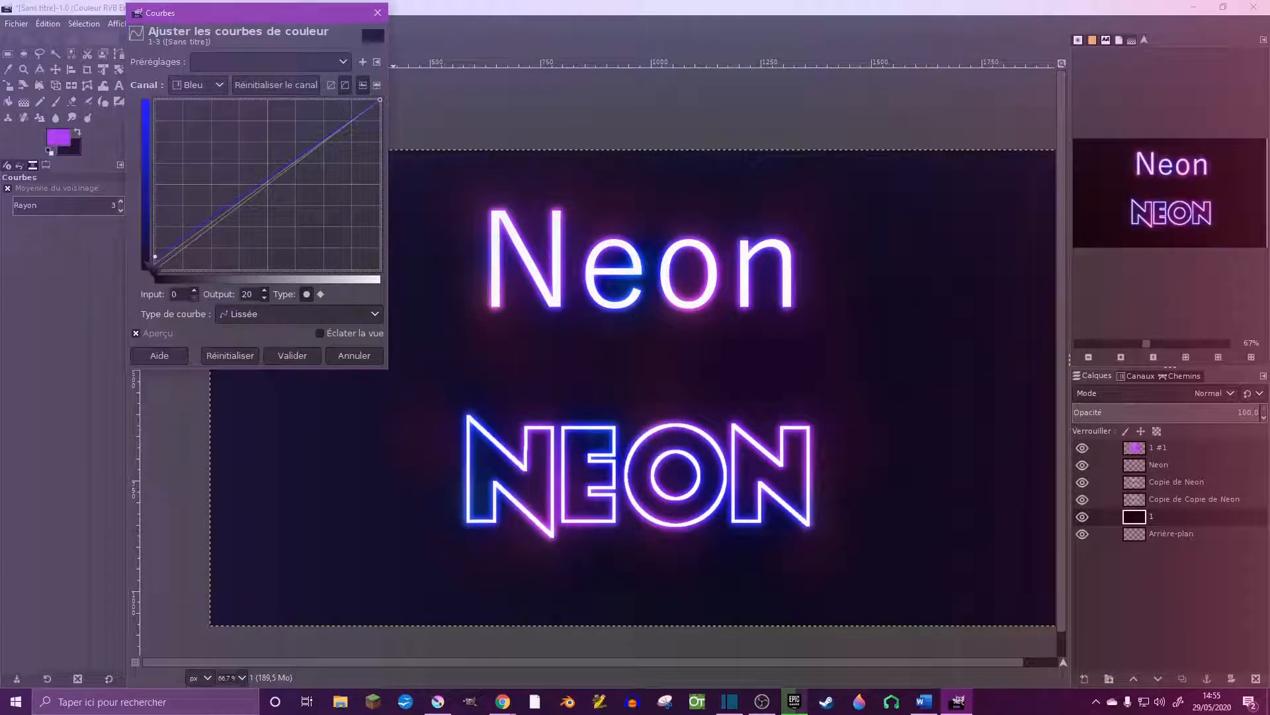
left_click(292, 355)
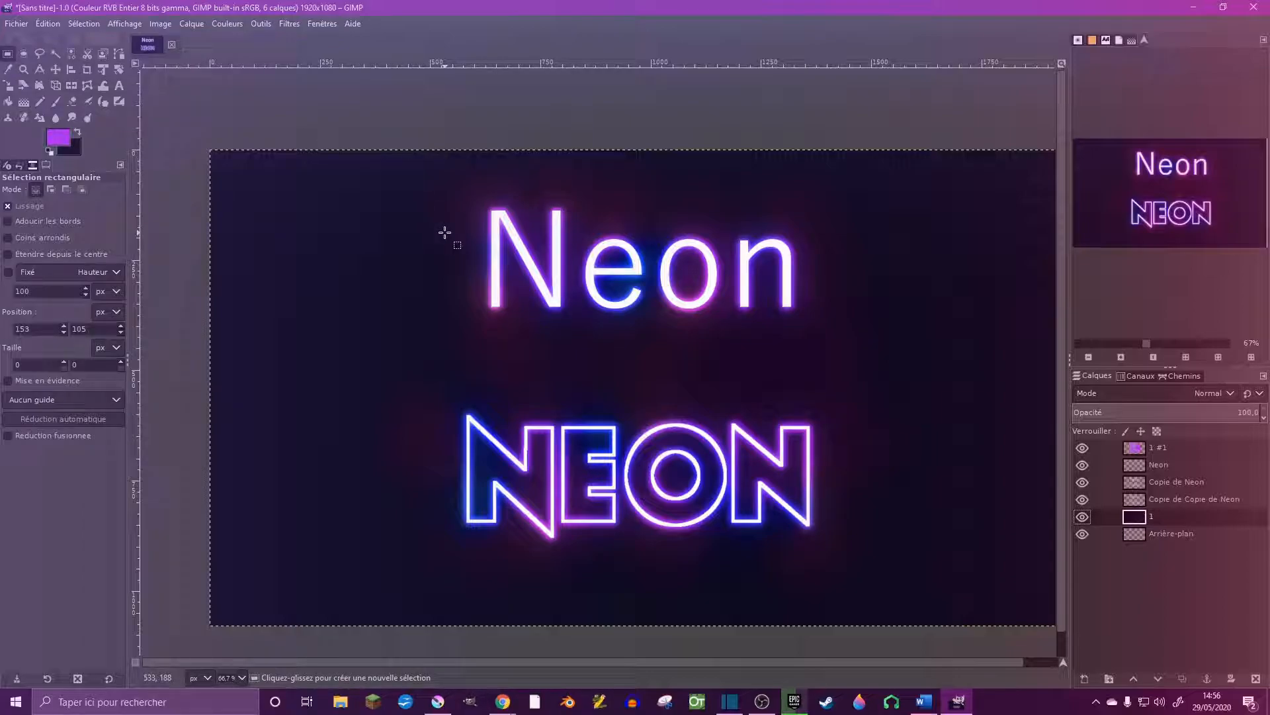
Quit GIMP and discard the unsaved changes to the neon image
key("ctrl+q")
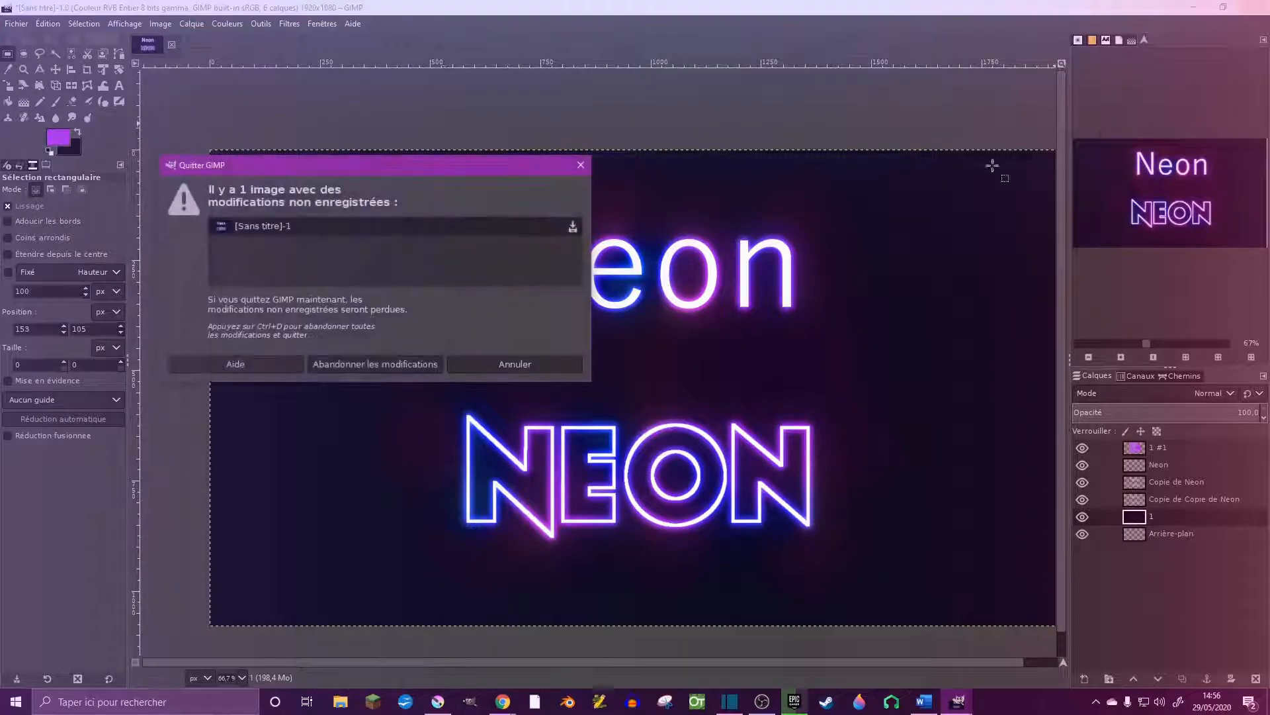
left_click(401, 370)
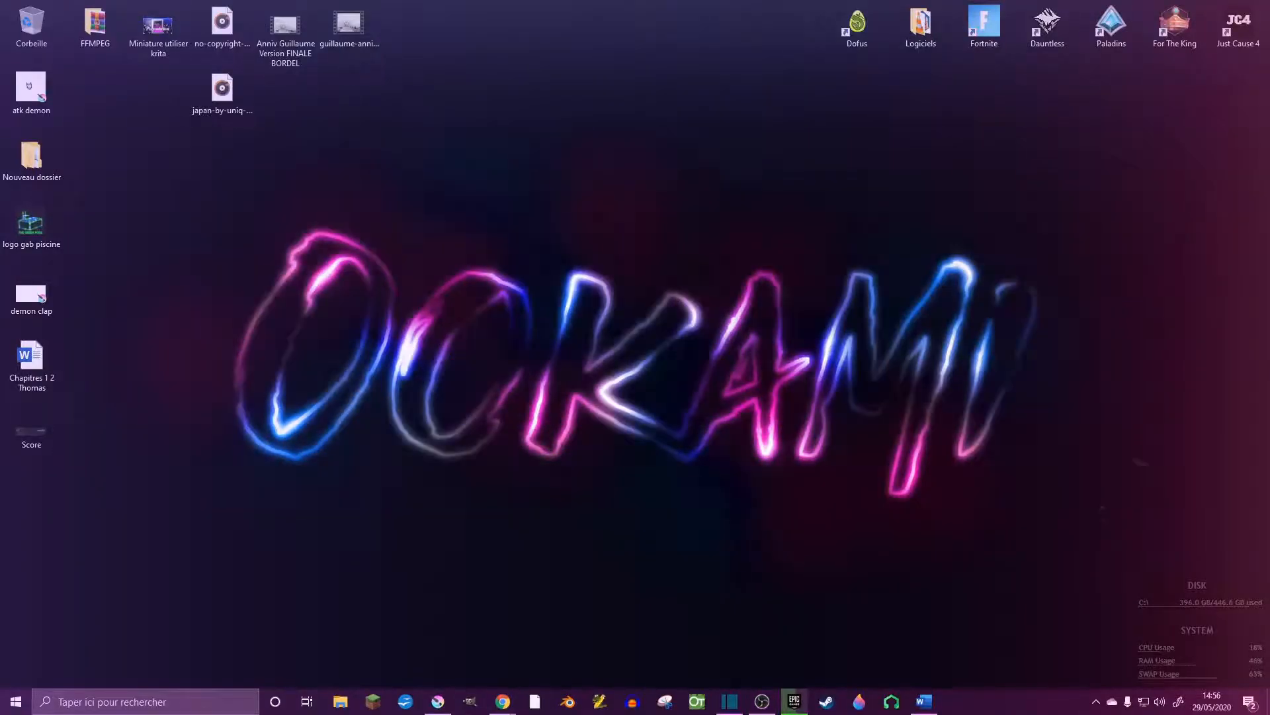